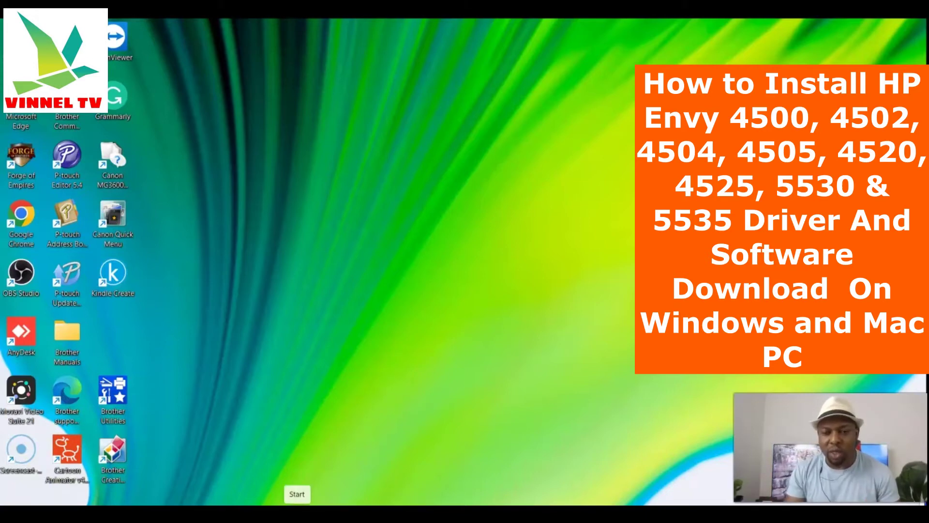
Open Microsoft Edge and go to the hp.com website.
click(298, 512)
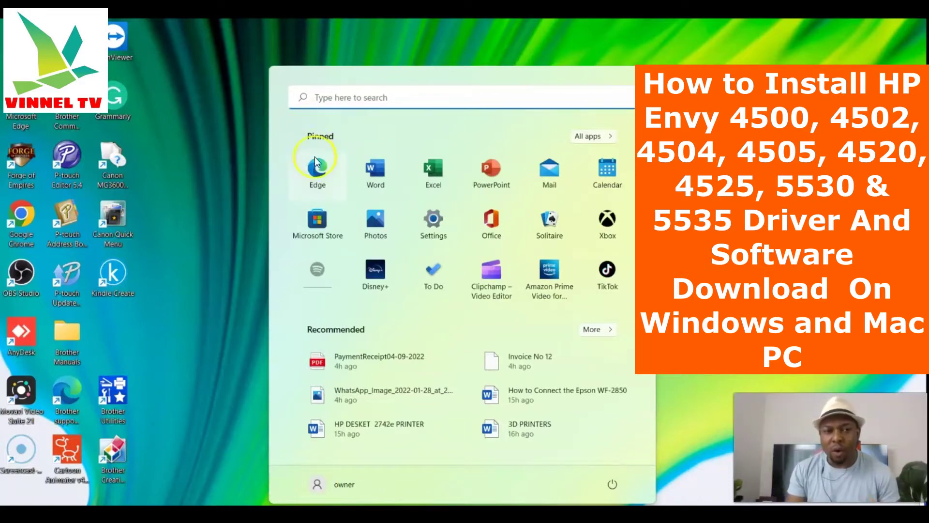
click(317, 179)
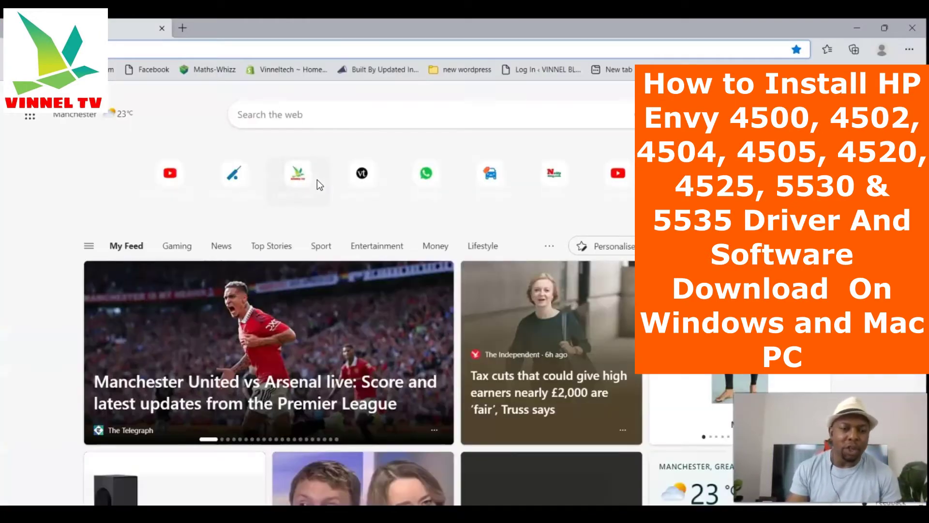
text(hp)
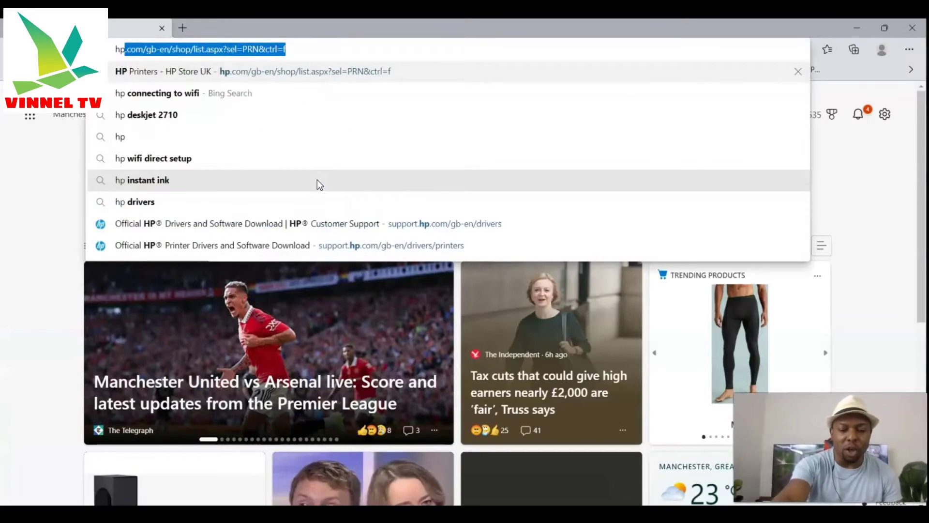
text(.com)
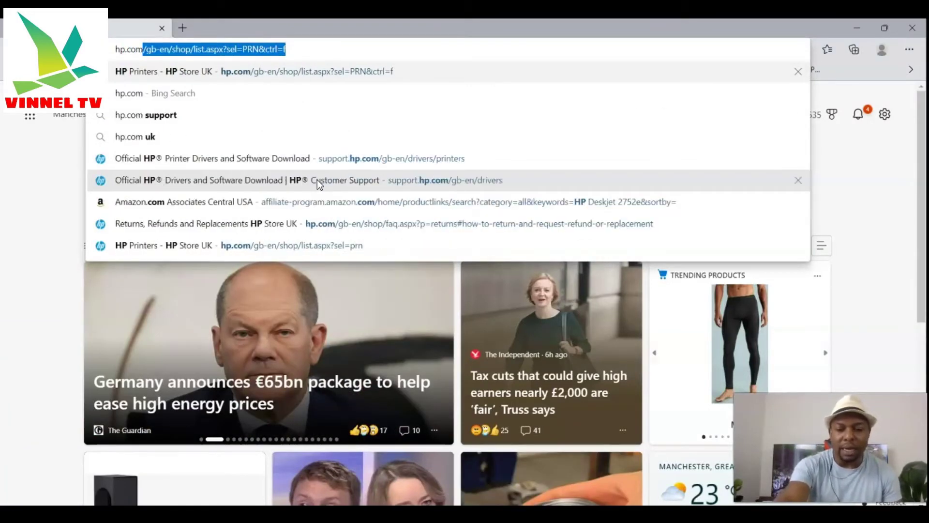
key(Return)
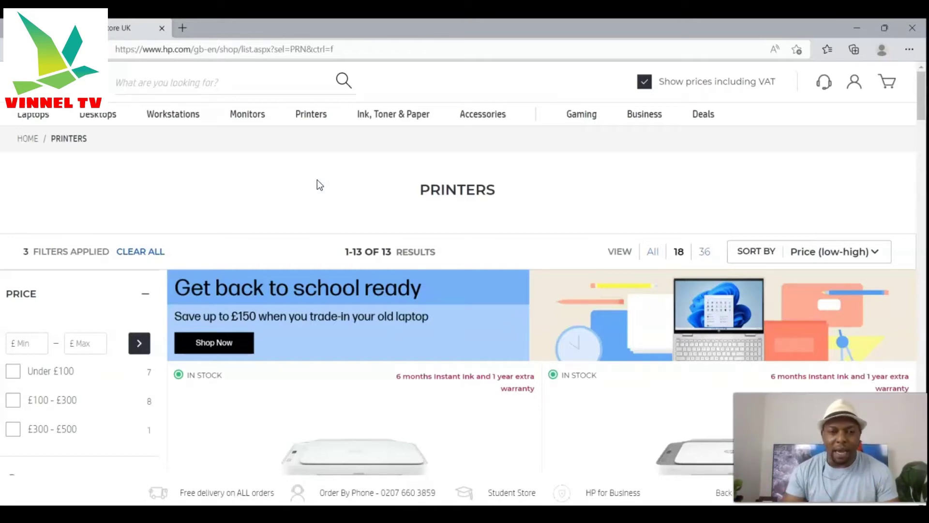
Look through the all-in-one home printers listed on the HP Store's Printers page.
scroll(324, 189, down, 5)
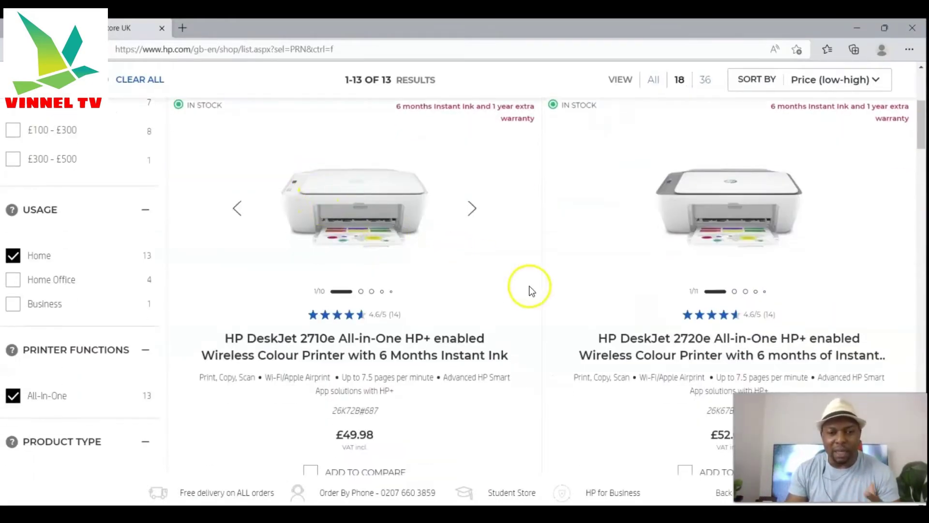
scroll(529, 290, down, 3)
scroll(393, 274, up, 3)
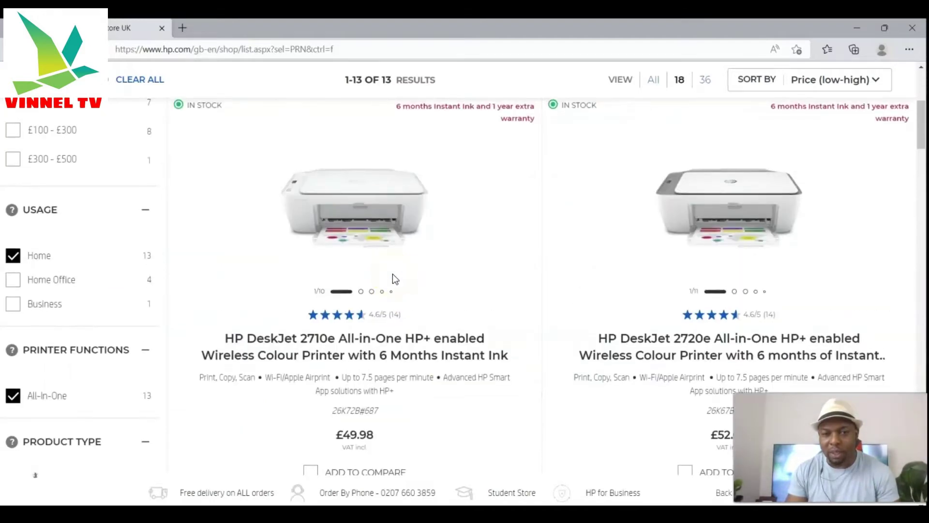
scroll(393, 274, down, 4)
scroll(393, 274, up, 3)
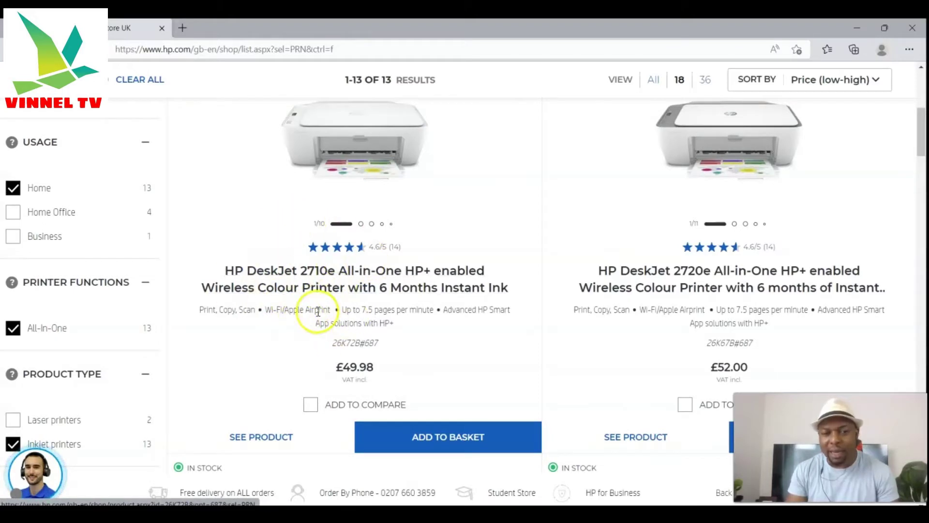
scroll(315, 314, down, 2)
scroll(317, 314, down, 4)
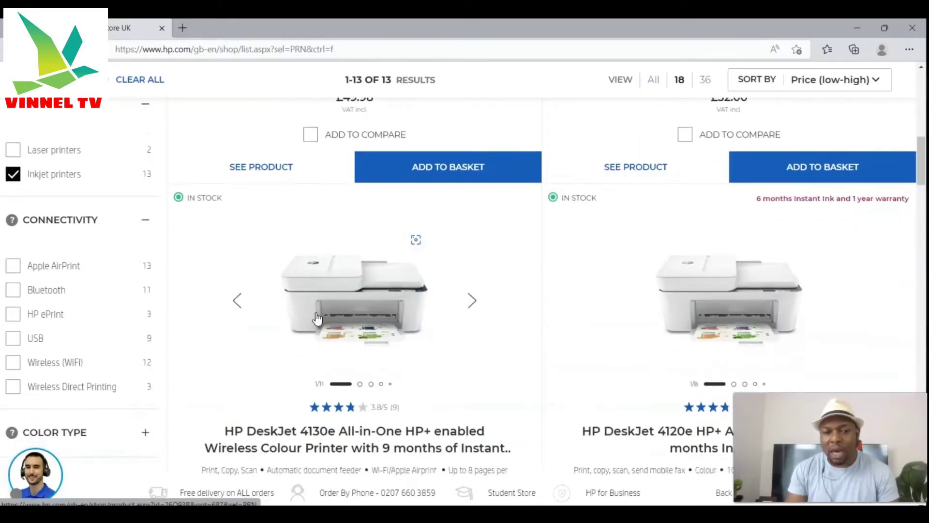
scroll(317, 314, up, 4)
scroll(318, 312, up, 7)
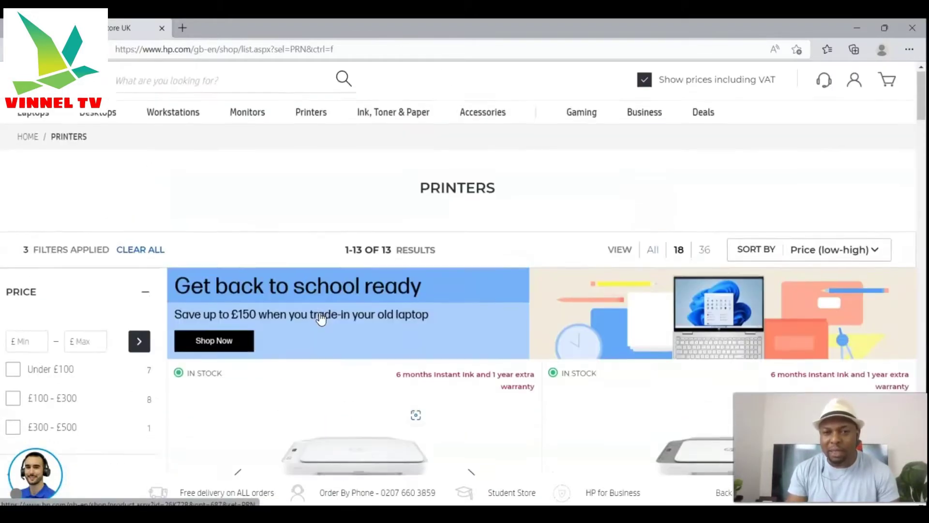
mouse_move(29, 120)
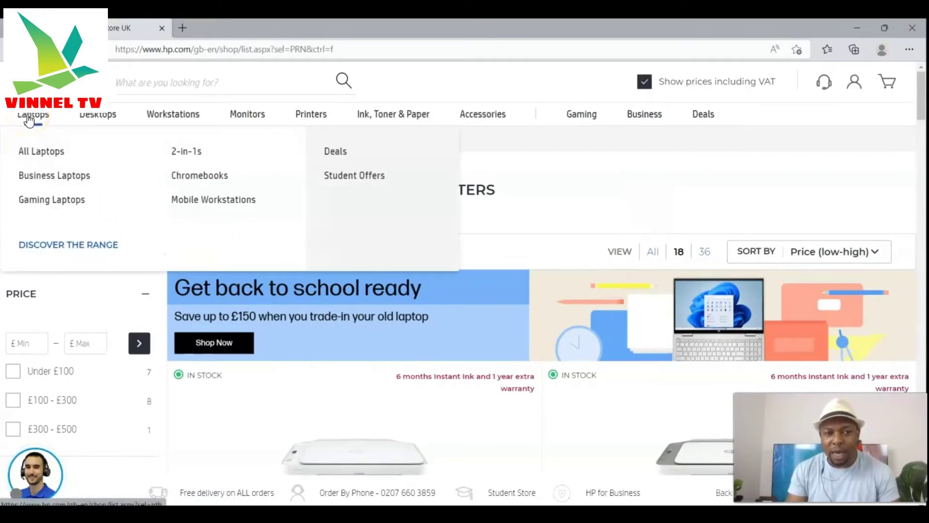
mouse_move(178, 117)
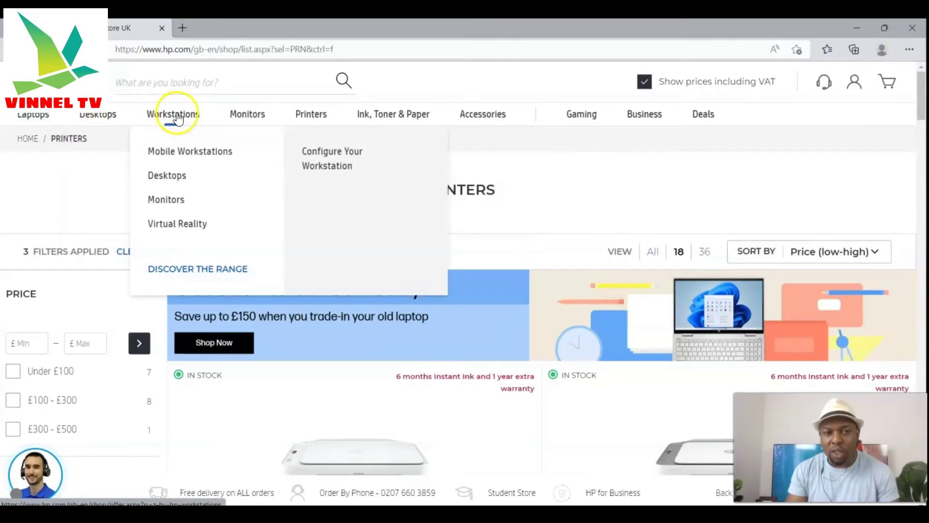
mouse_move(313, 117)
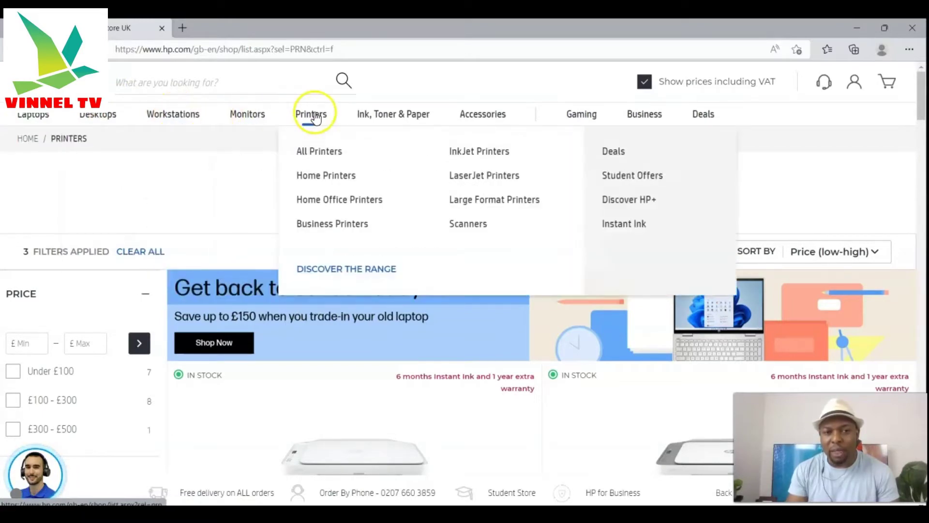
mouse_move(371, 118)
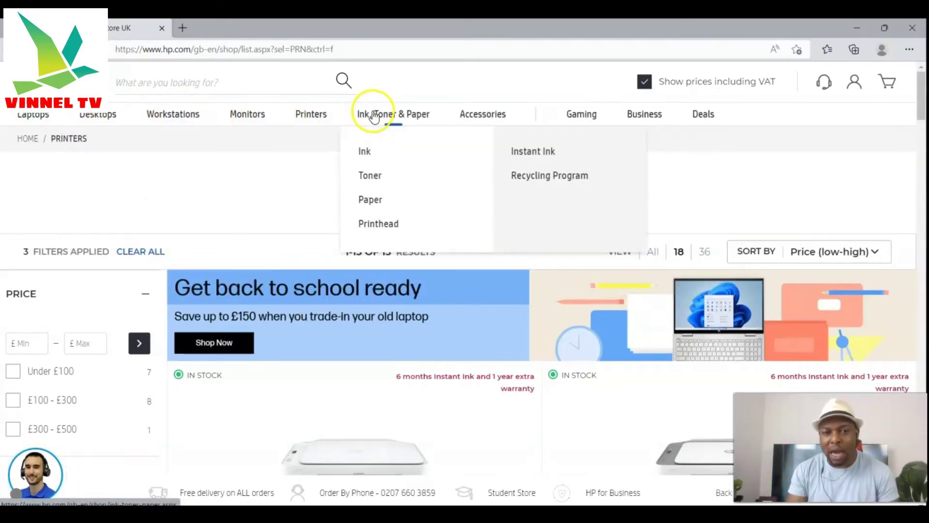
mouse_move(481, 117)
mouse_move(576, 116)
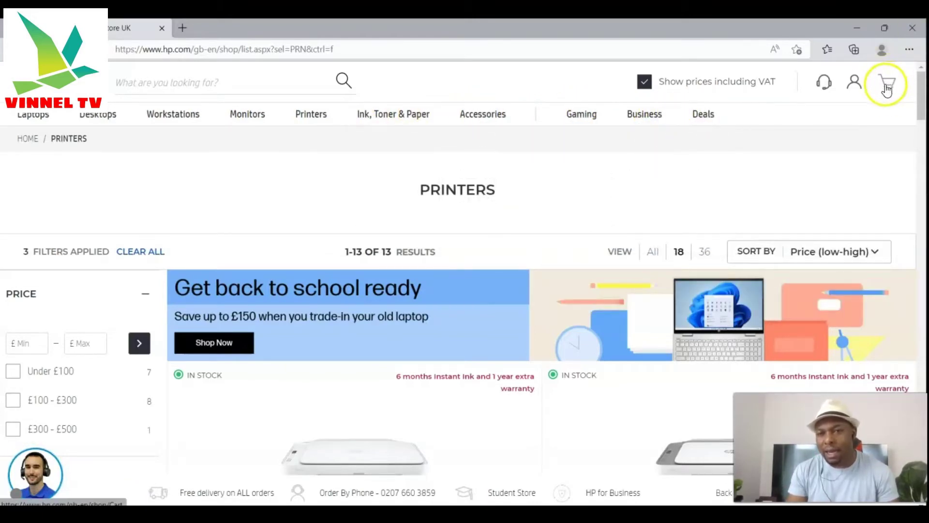
mouse_move(855, 86)
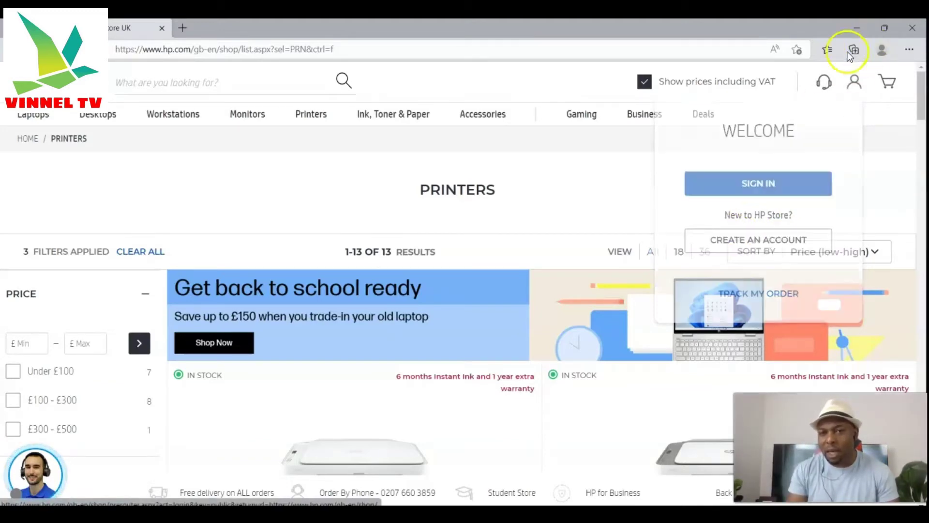
Examine the HP Store's support options, including software and drivers, technical support, order tracking and contact details.
mouse_move(824, 83)
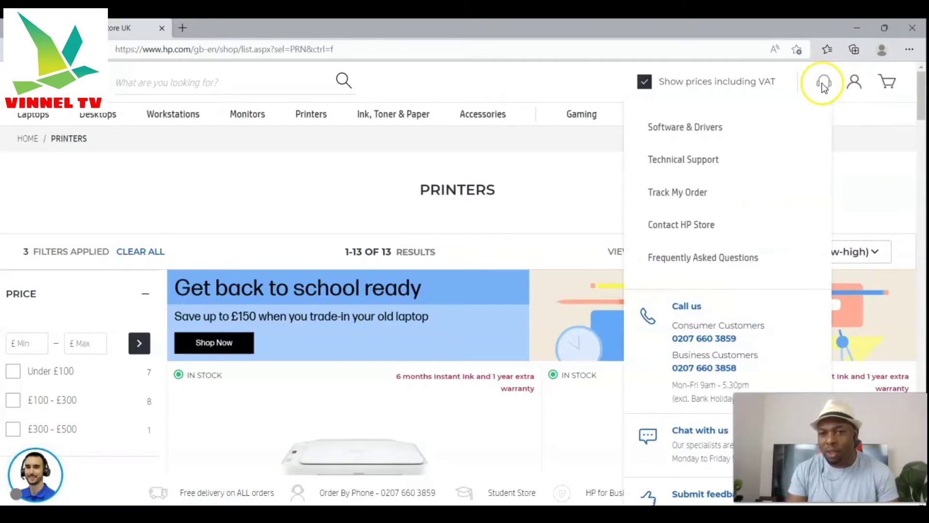
click(708, 129)
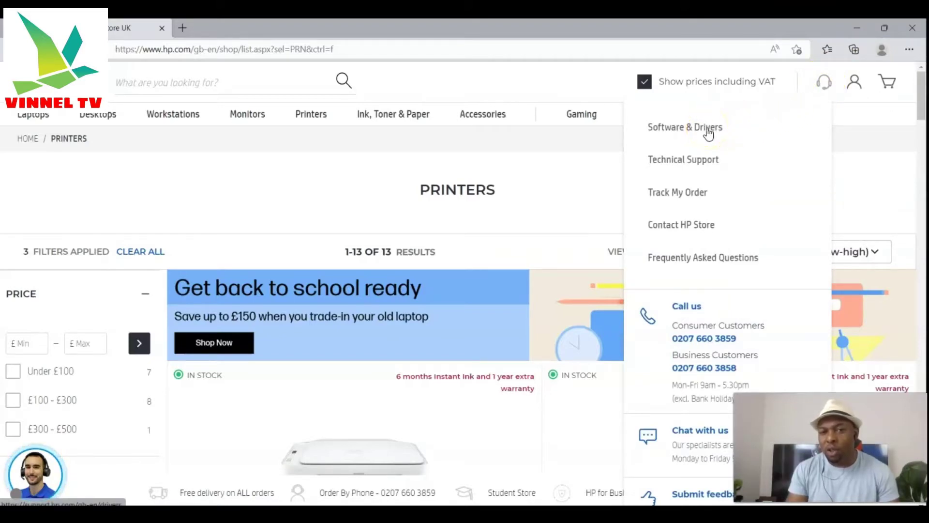
click(699, 167)
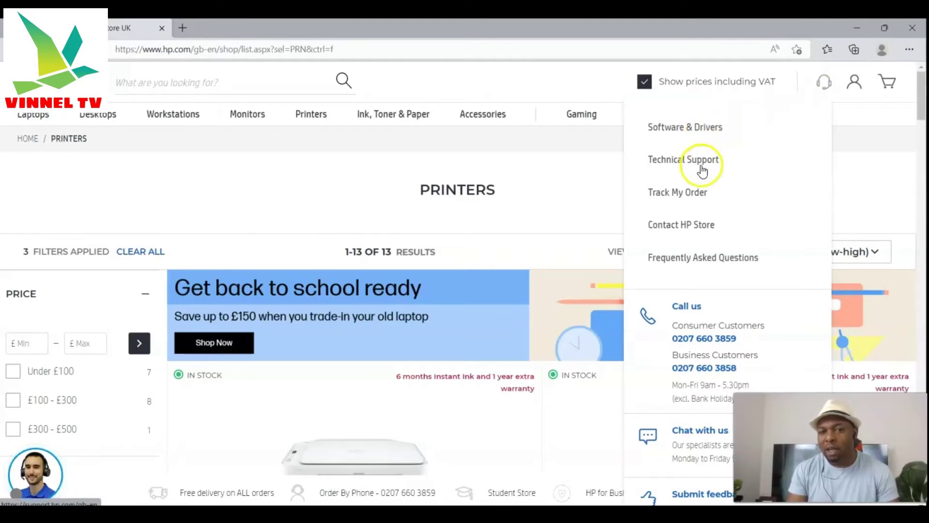
click(690, 164)
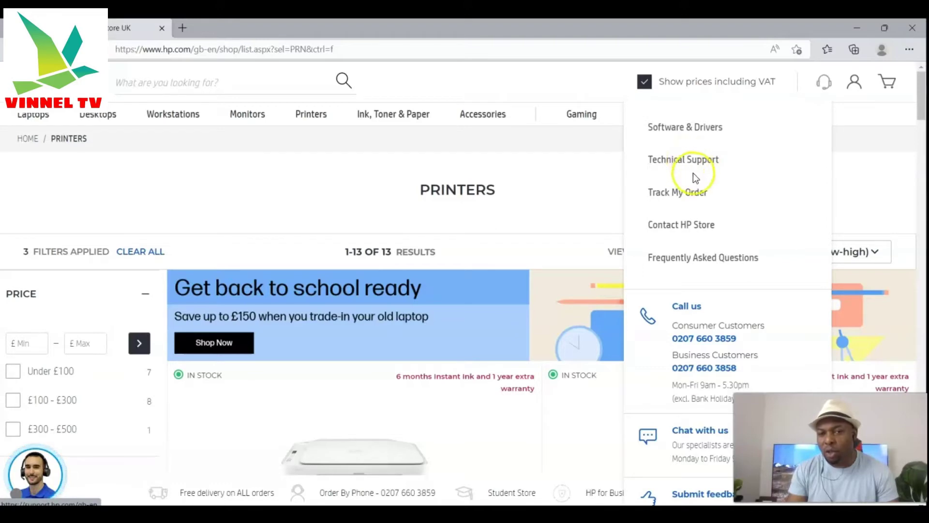
click(694, 195)
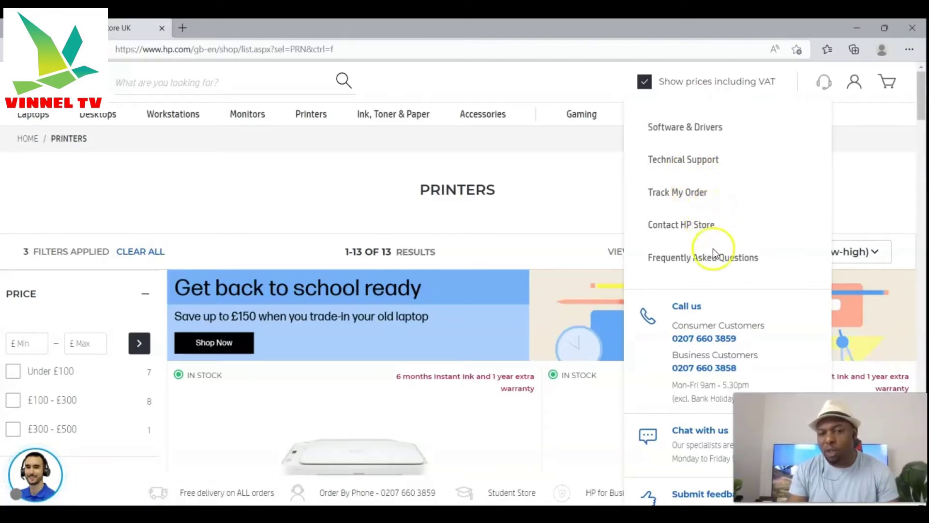
scroll(713, 248, down, 3)
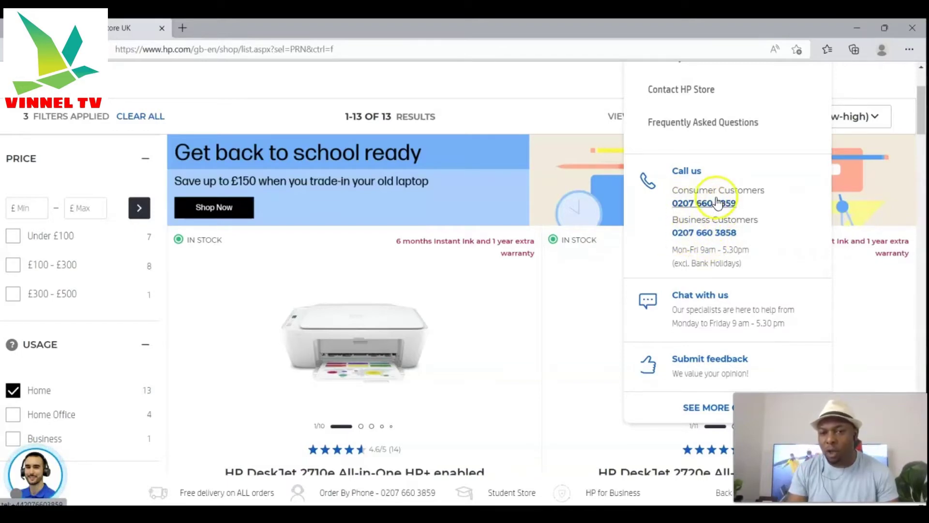
scroll(721, 203, up, 2)
scroll(721, 202, up, 2)
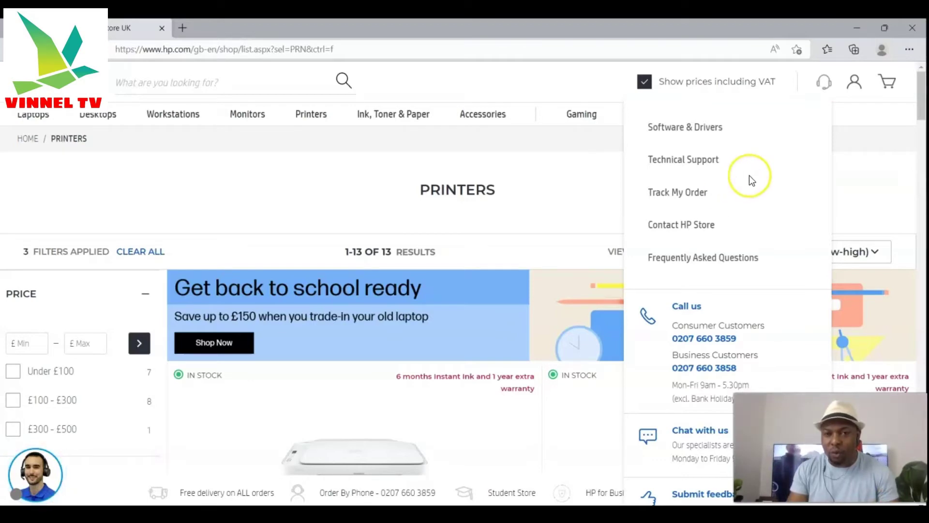
Open HP's Software & Drivers support page and dismiss the information notice.
click(696, 127)
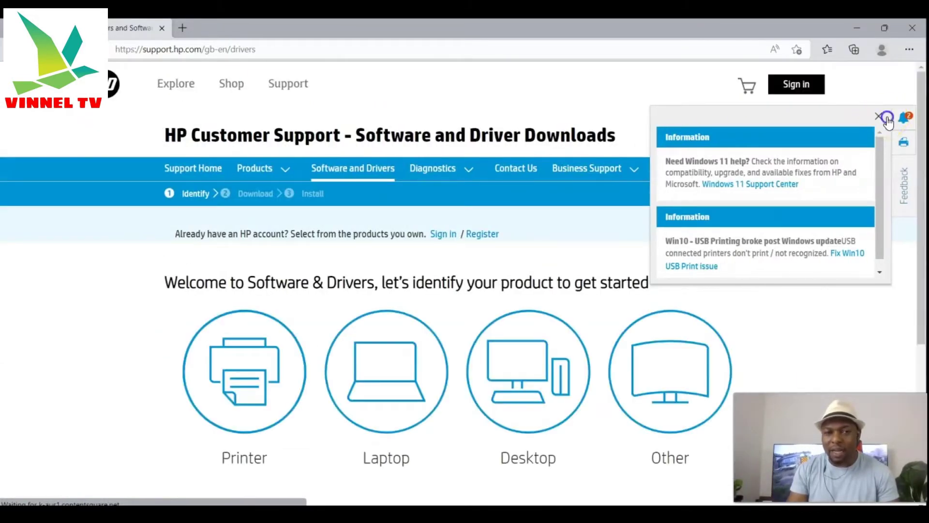
click(890, 117)
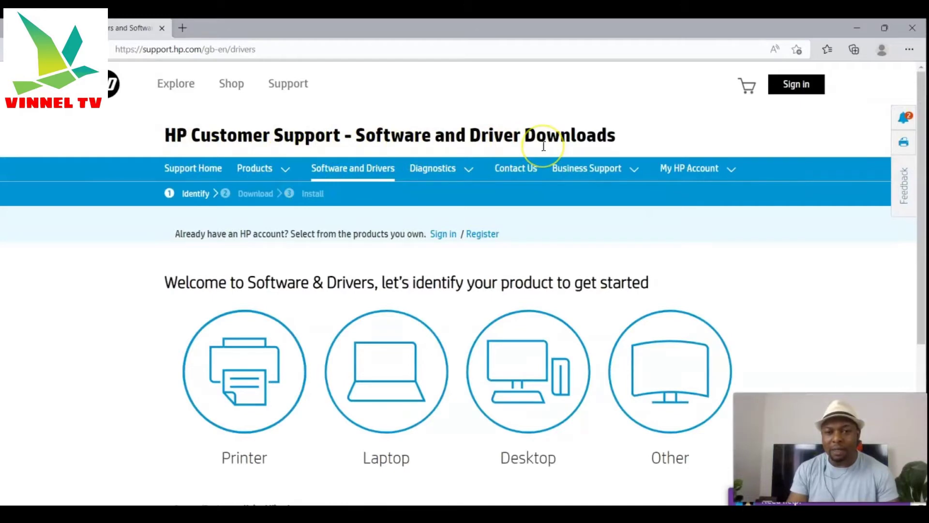
Change the support site's country/region to United States and dismiss the information notice on the reloaded page.
scroll(544, 146, down, 1)
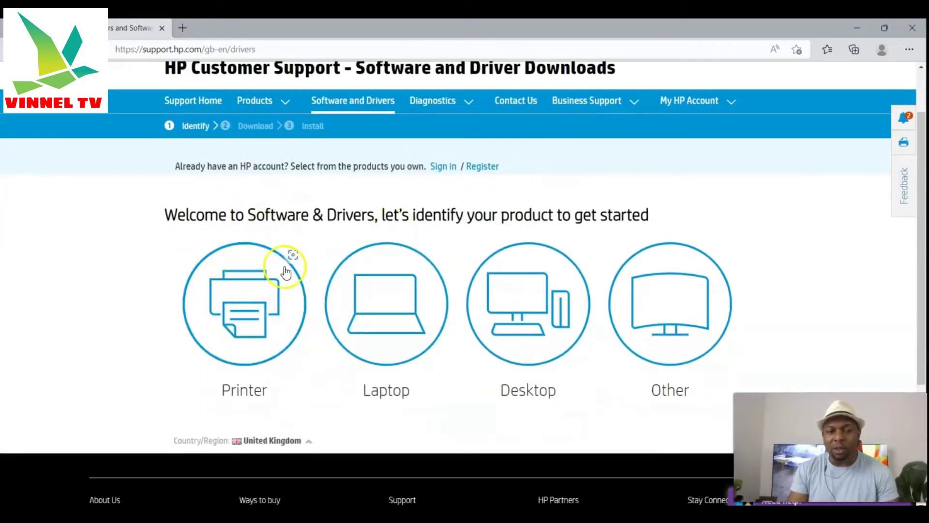
scroll(252, 262, down, 1)
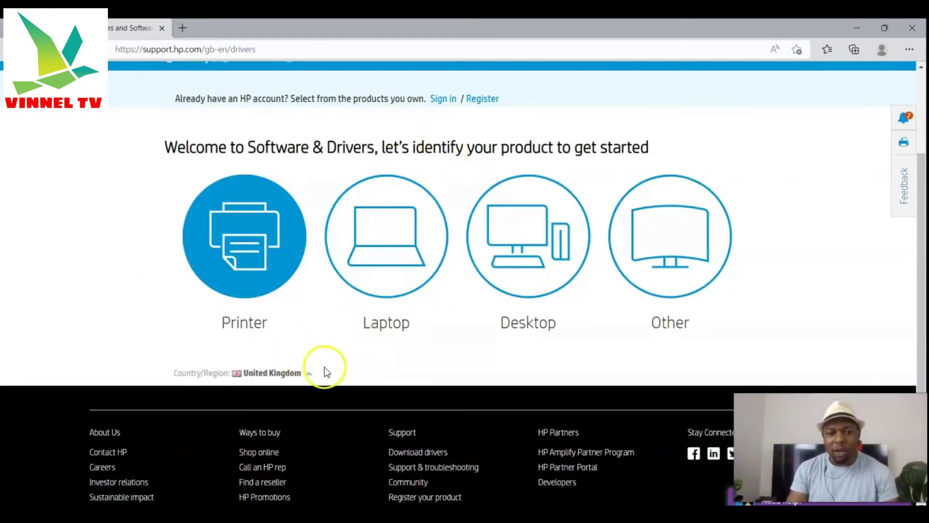
click(307, 373)
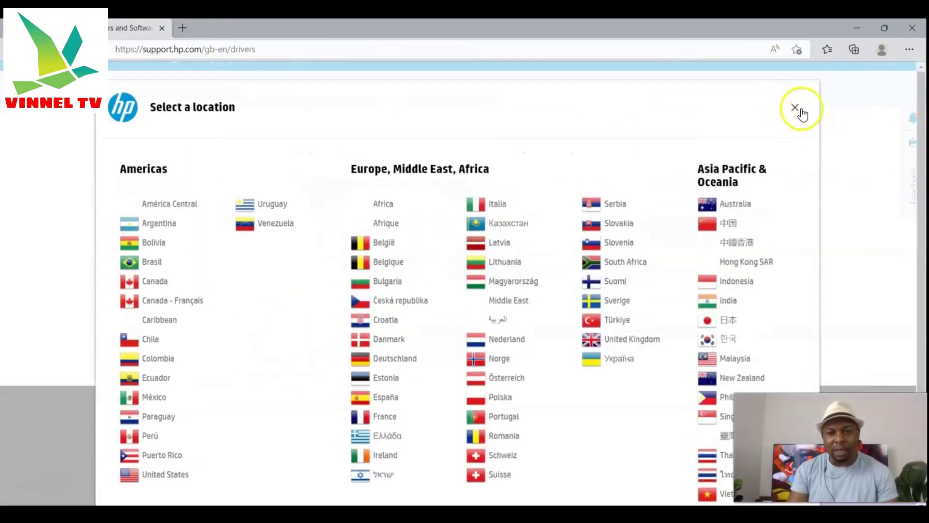
click(799, 109)
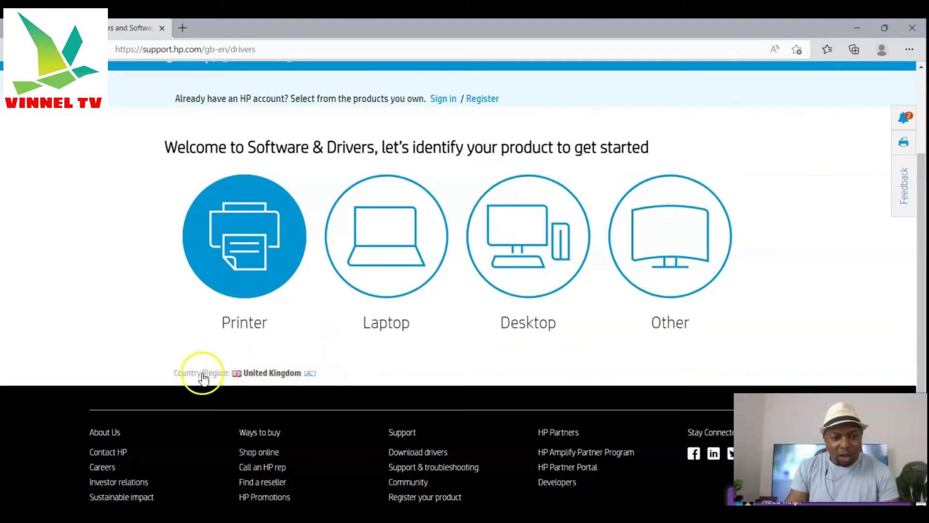
click(305, 374)
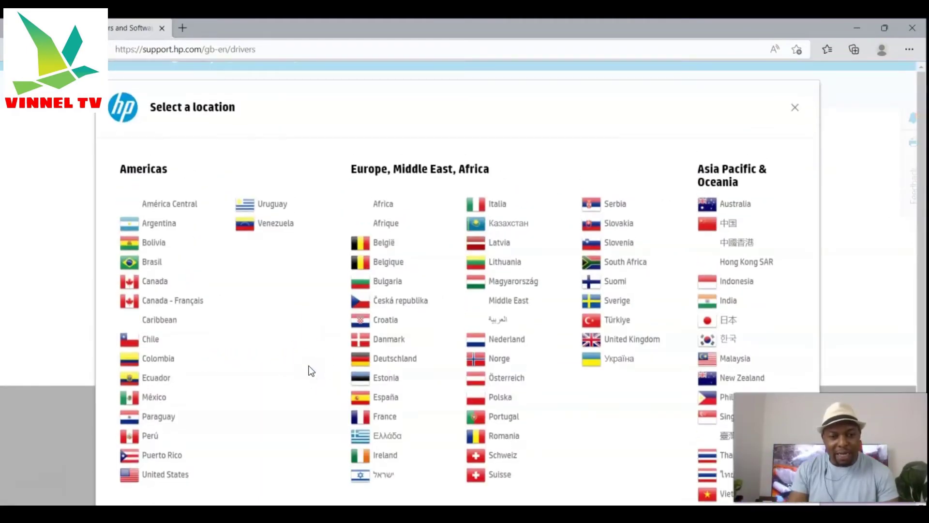
scroll(213, 269, down, 1)
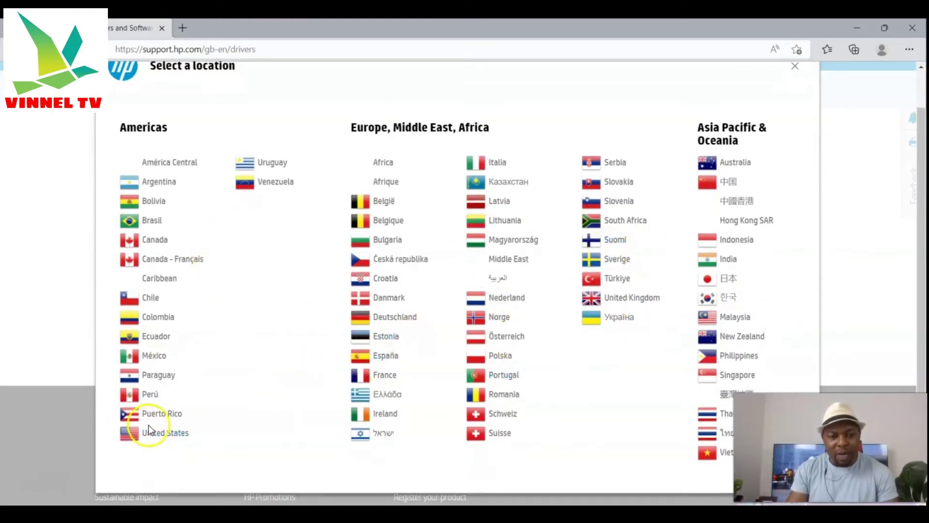
click(170, 435)
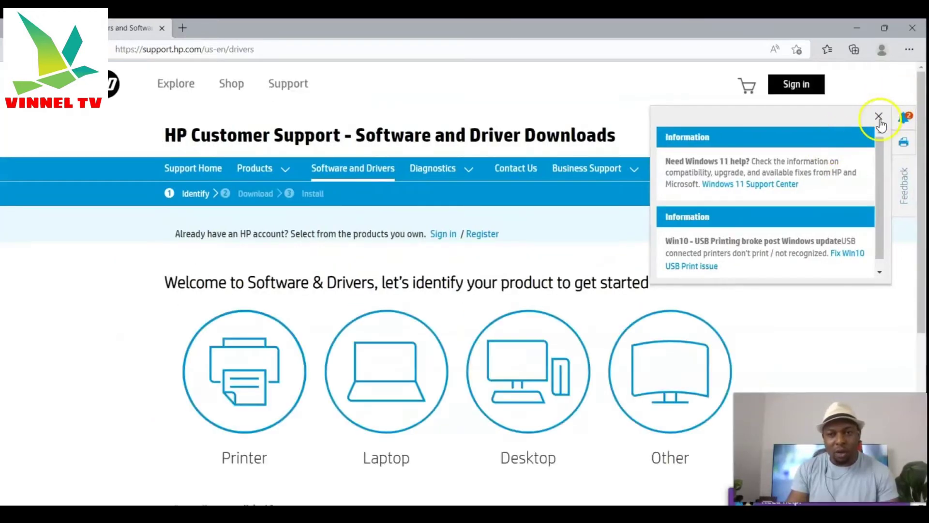
click(879, 124)
Choose Printer as the product type to identify for software and driver downloads.
scroll(600, 257, down, 3)
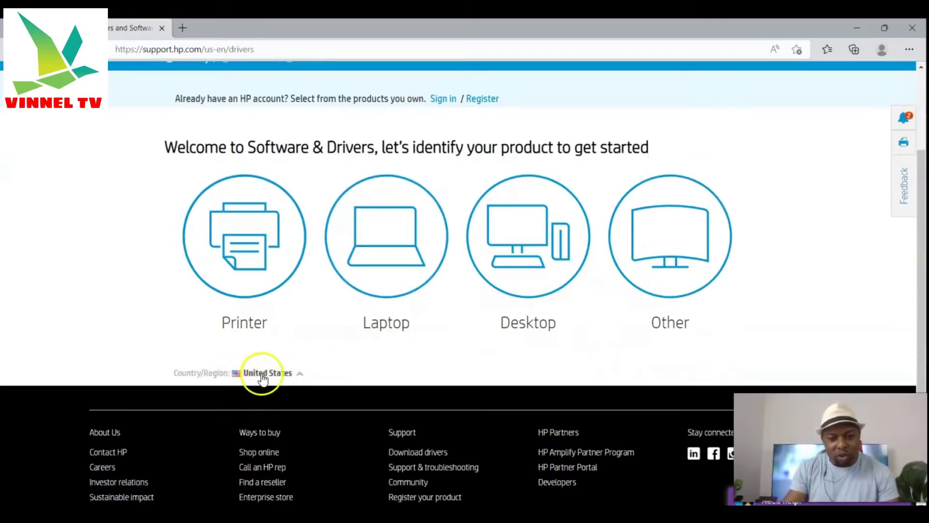
click(256, 247)
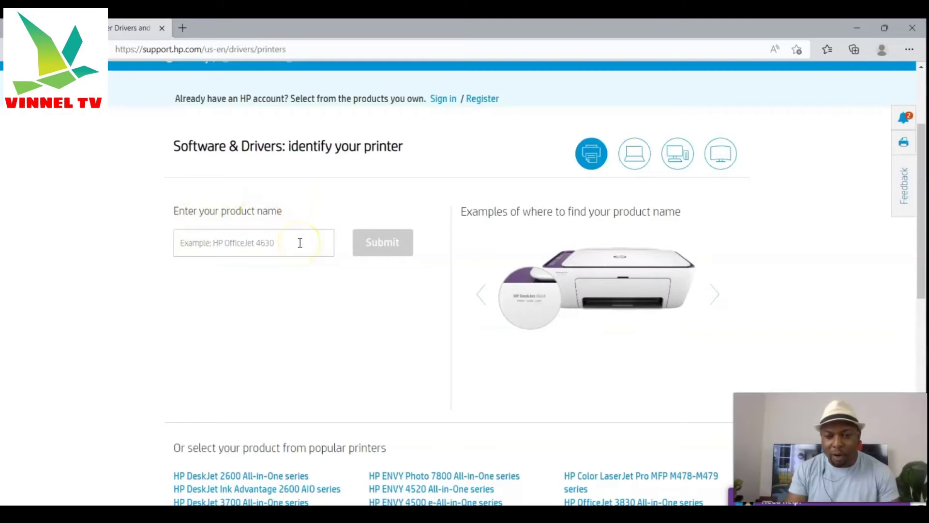
scroll(259, 300, down, 3)
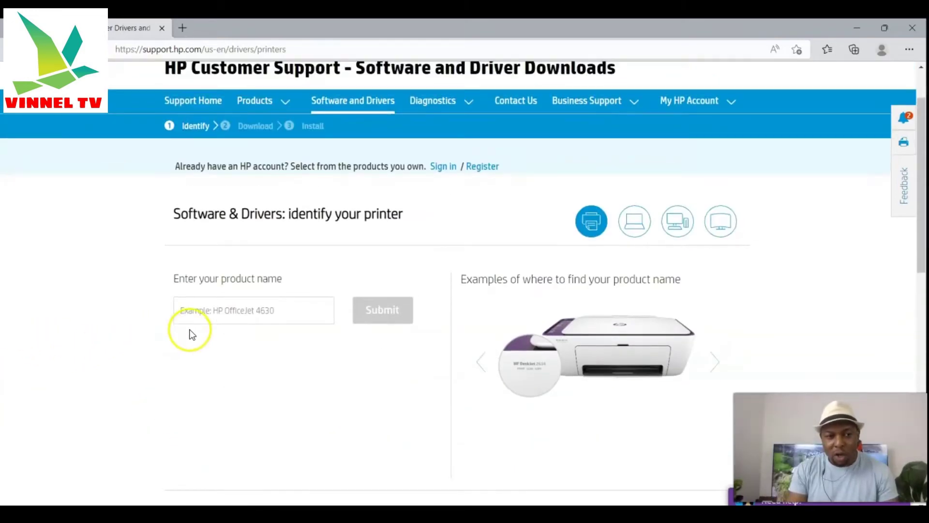
Find the software and drivers for the product name HP ENVY 4520.
click(198, 315)
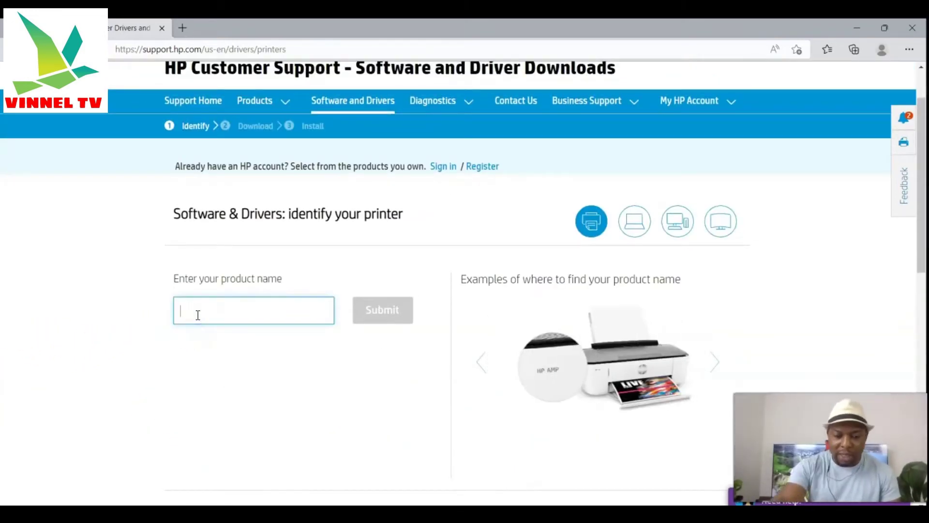
text(h)
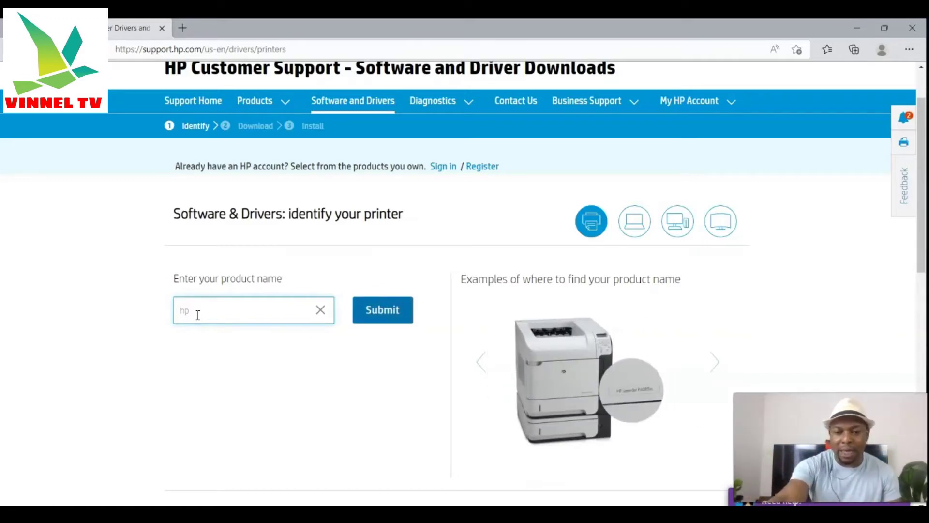
key(BackSpace)
key(Caps_Lock)
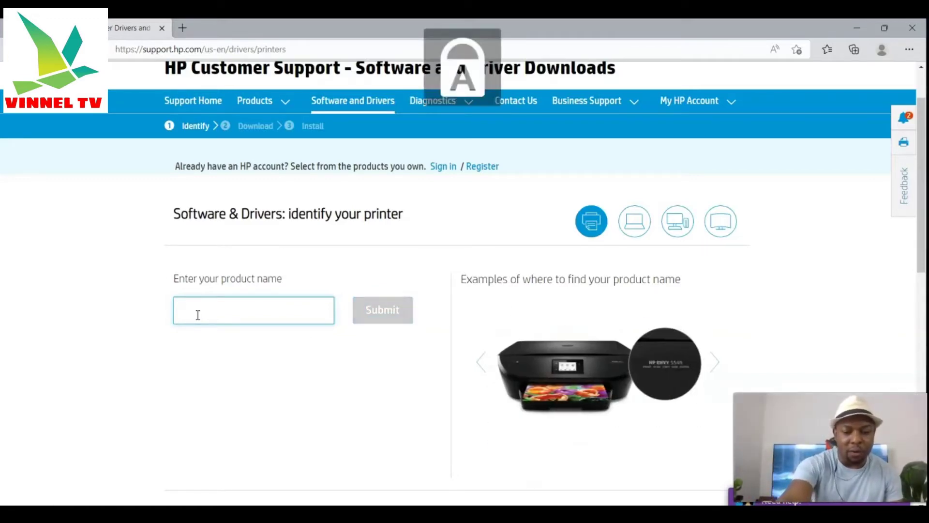
text(HP EN)
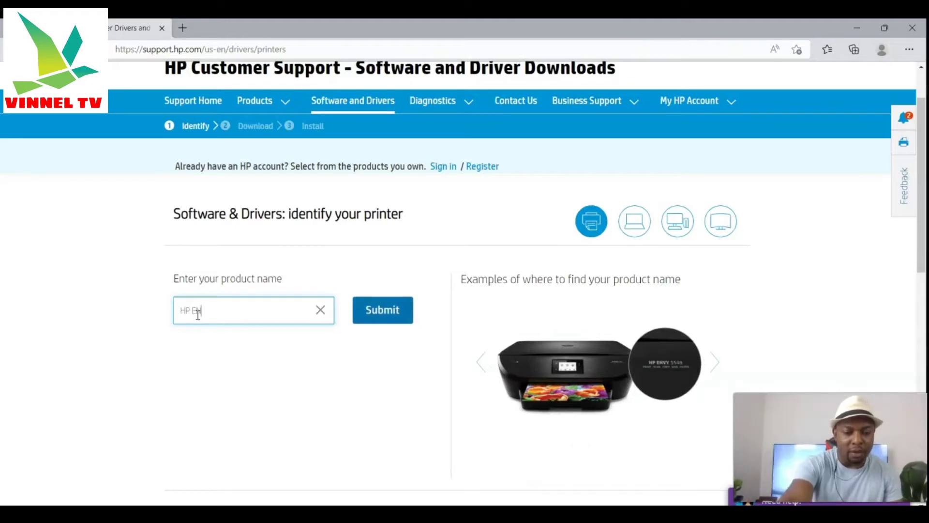
text(VY)
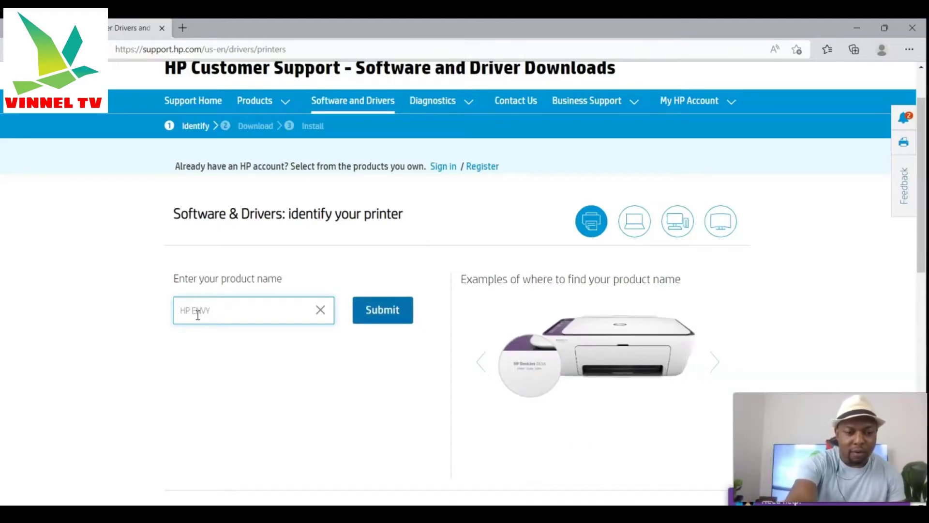
text( 4520)
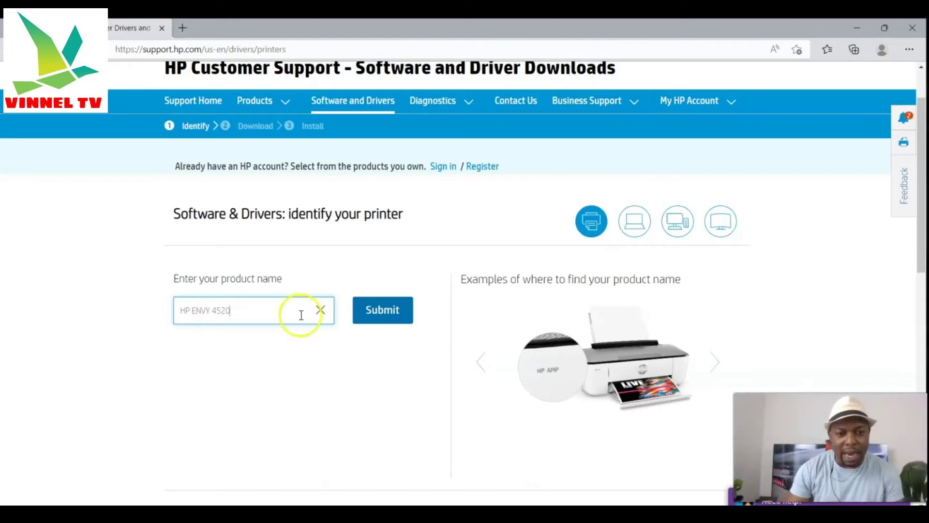
click(380, 310)
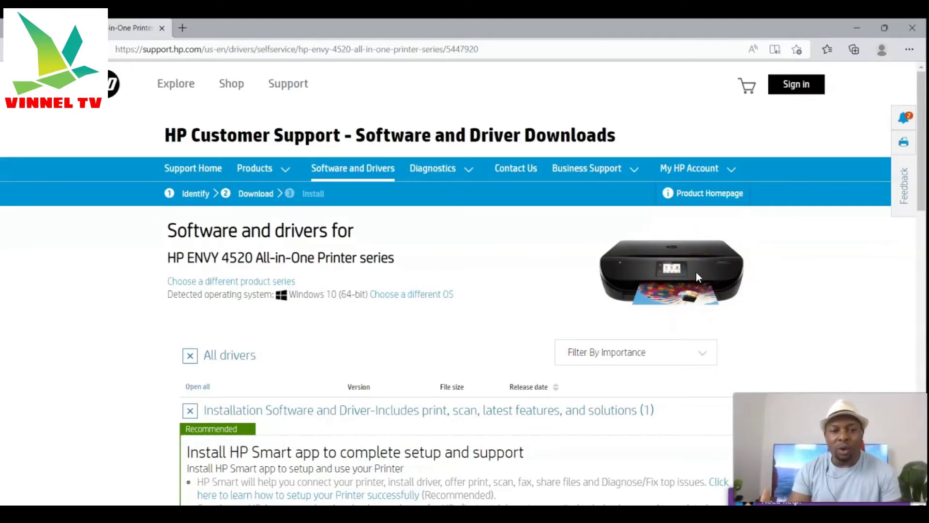
Download the HP Easy Start Printer Setup Software from the ENVY 4520 driver list.
scroll(444, 315, down, 1)
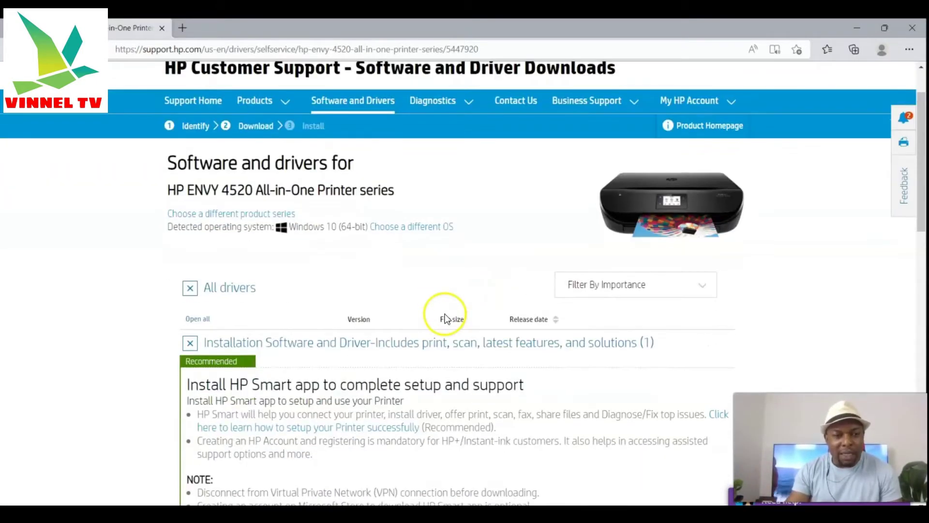
scroll(445, 307, down, 2)
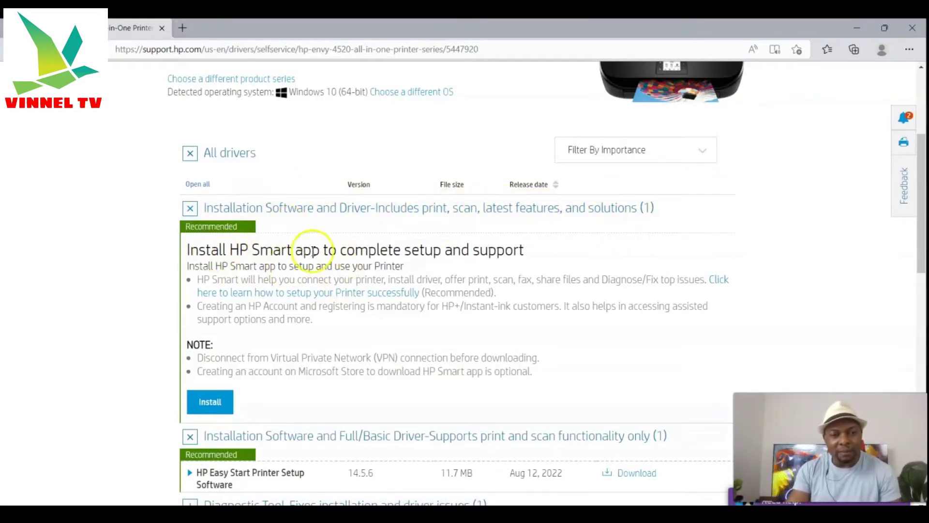
scroll(238, 173, down, 2)
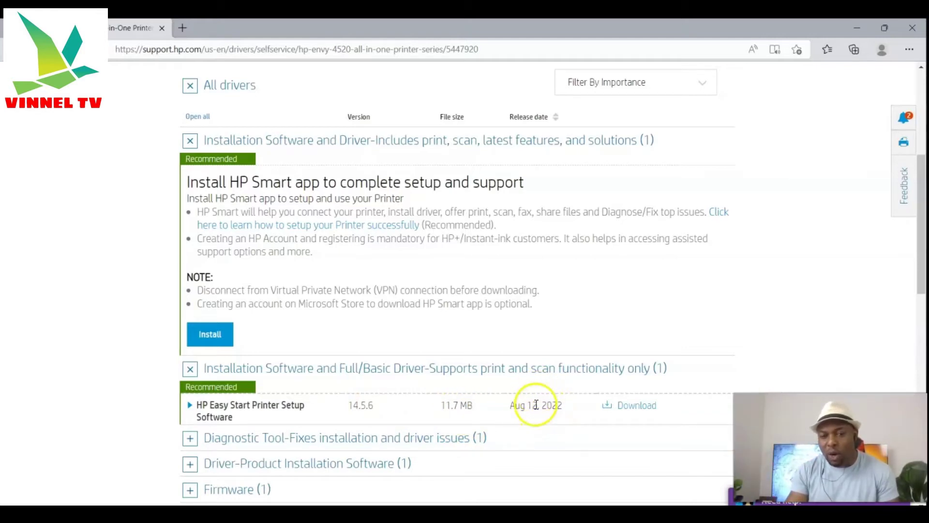
click(644, 411)
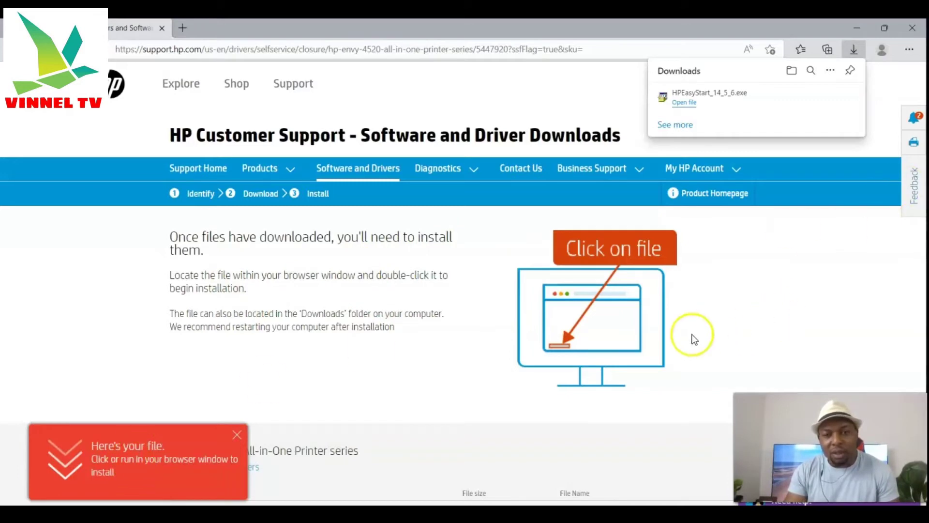
Run the downloaded HPEasyStart_14_5_6.exe and accept all data collection options on its welcome page.
click(685, 103)
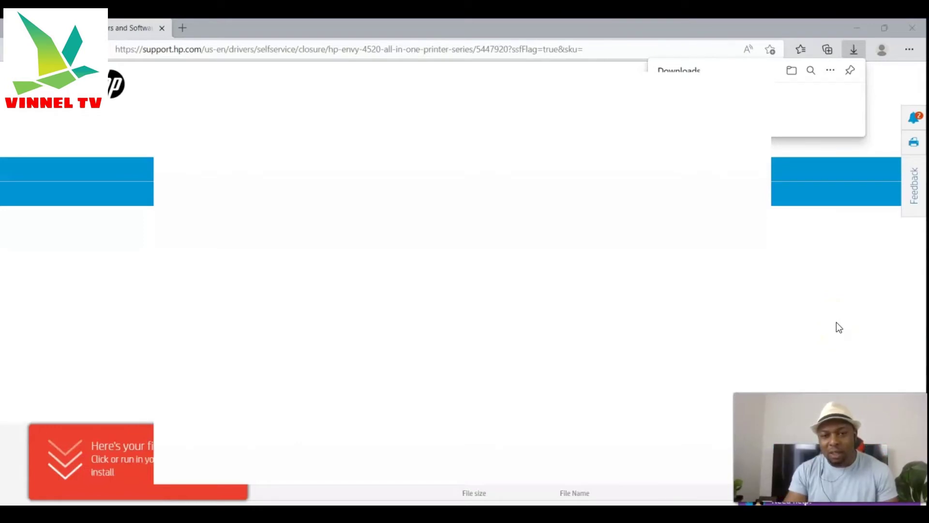
click(721, 306)
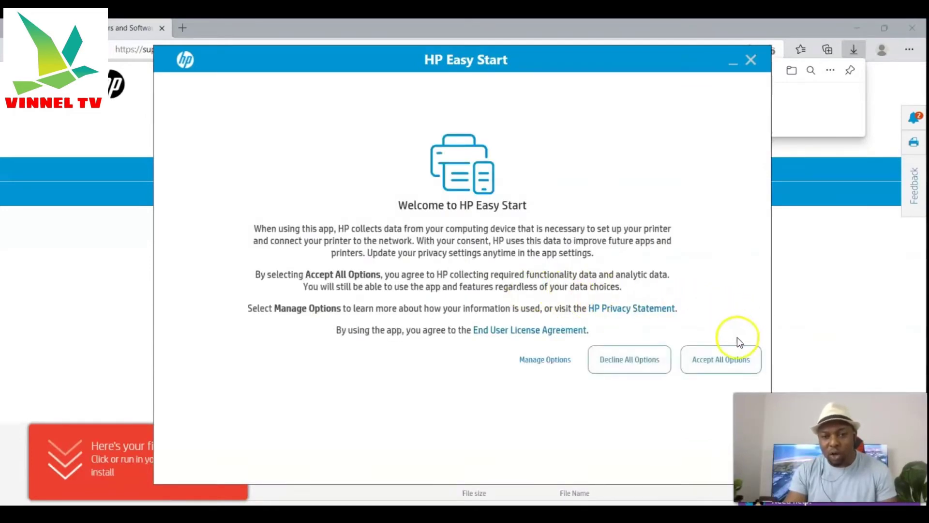
click(707, 361)
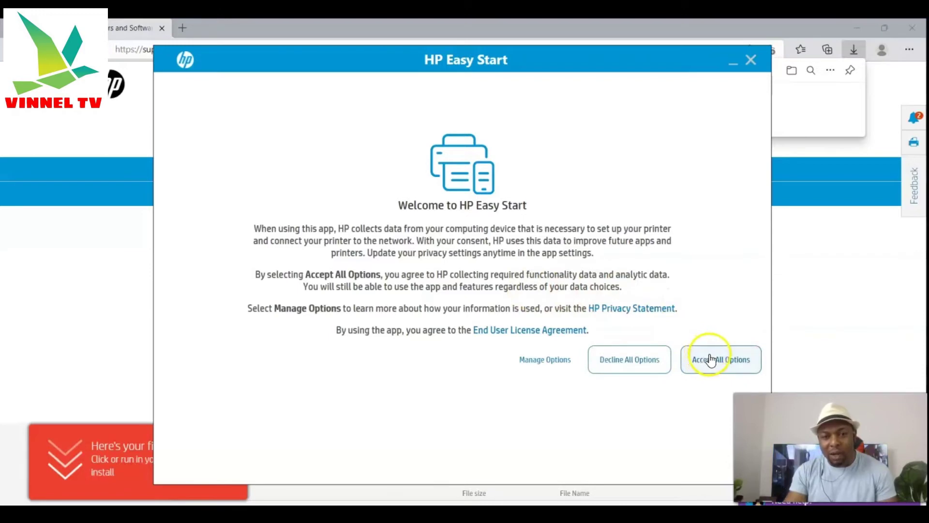
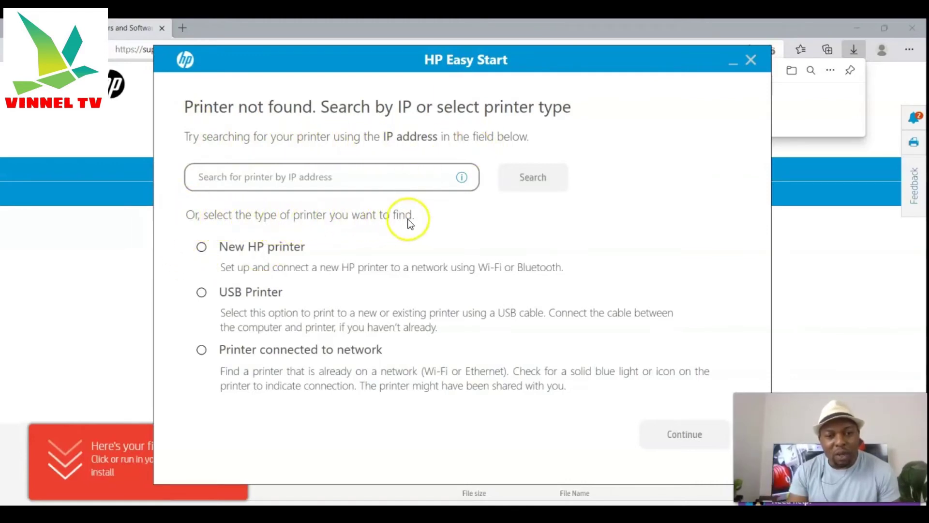
Try connecting a New HP printer through a wireless network in HP Easy Start, then back out and minimize the installer.
click(202, 248)
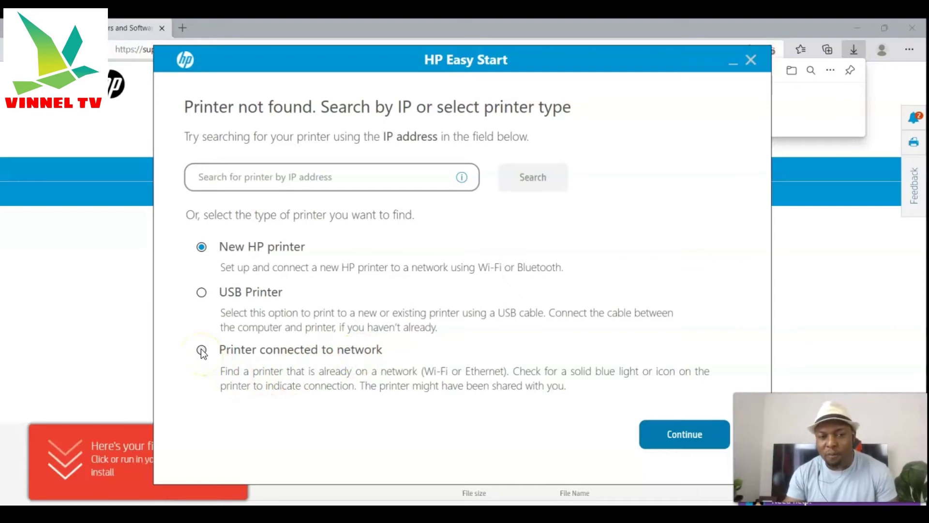
click(679, 432)
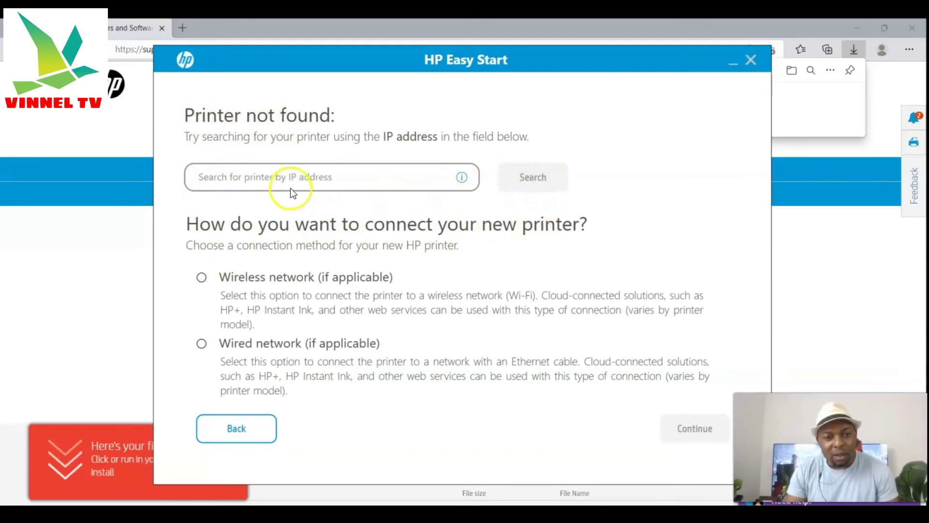
click(201, 277)
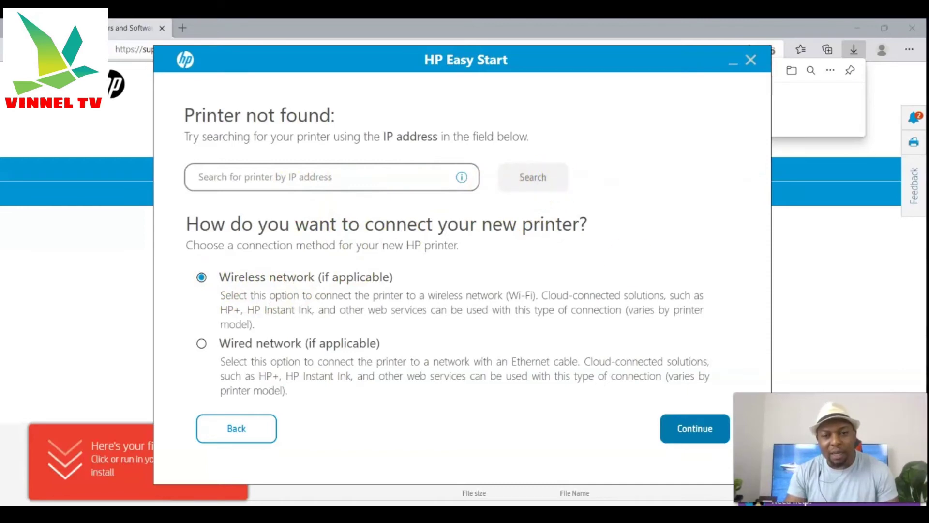
click(696, 429)
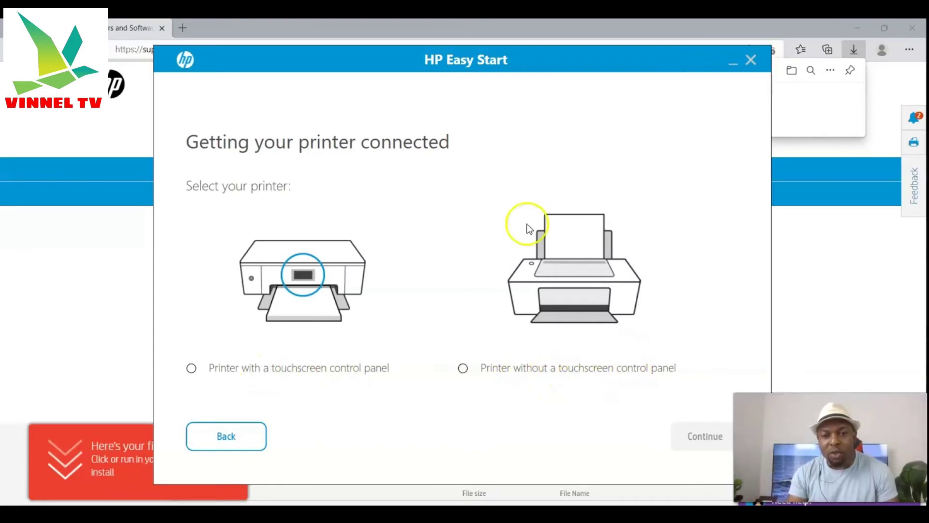
click(234, 438)
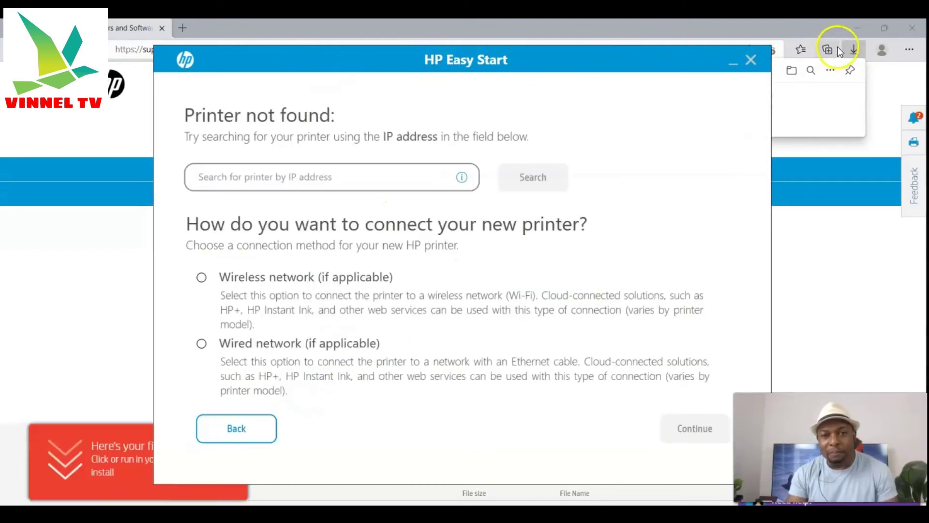
click(738, 67)
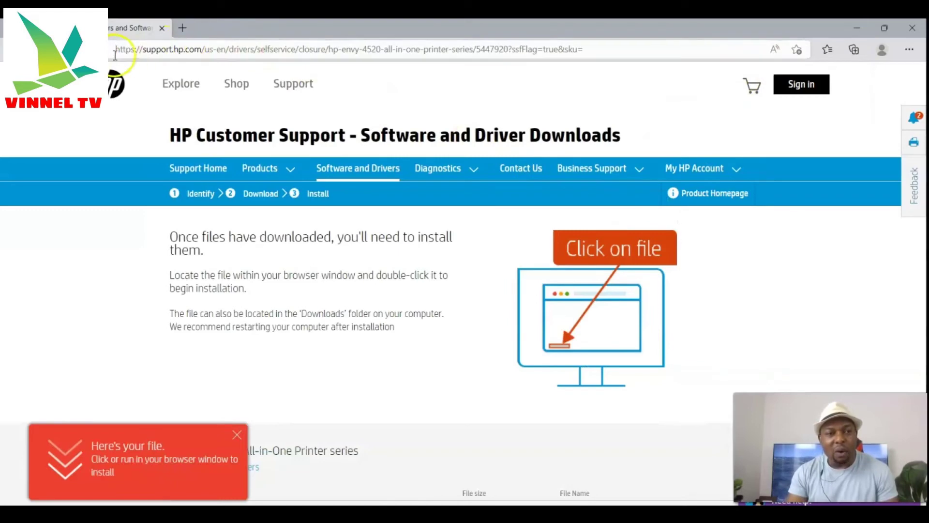
Return to the HP ENVY 4520 driver list and open the Microsoft Store page for the recommended HP Smart app.
key(alt+Left)
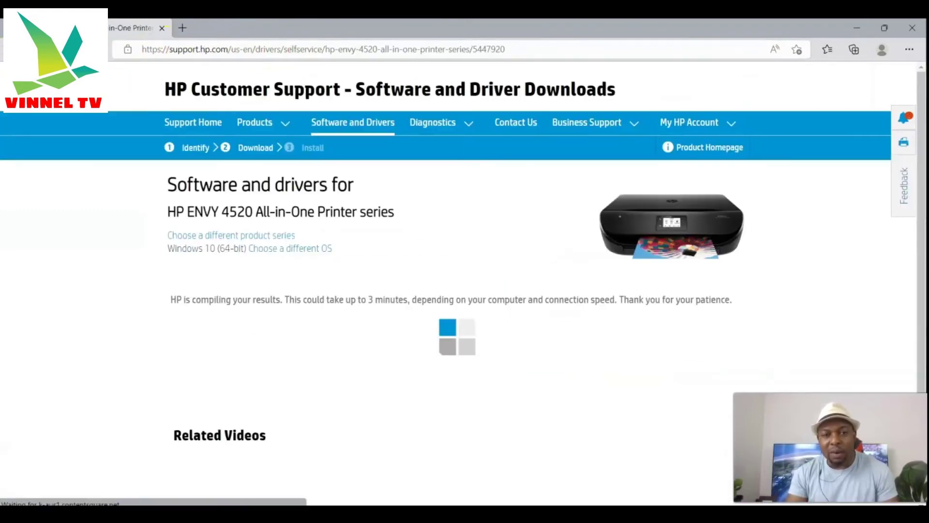
scroll(524, 241, down, 5)
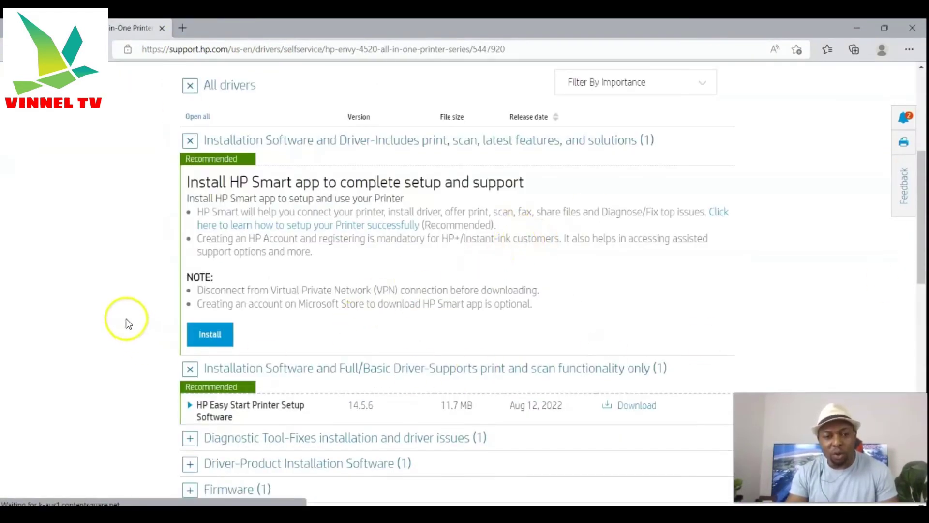
scroll(365, 300, down, 4)
scroll(222, 235, up, 1)
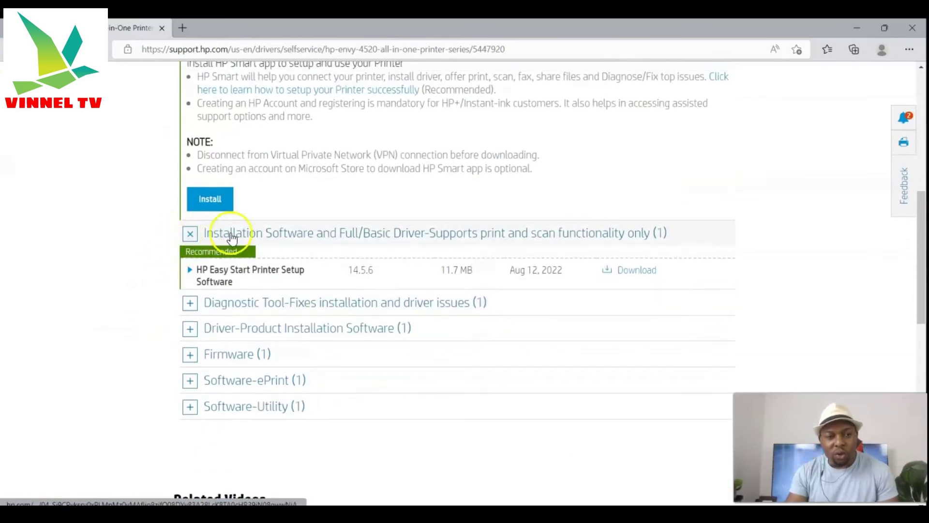
scroll(249, 245, up, 2)
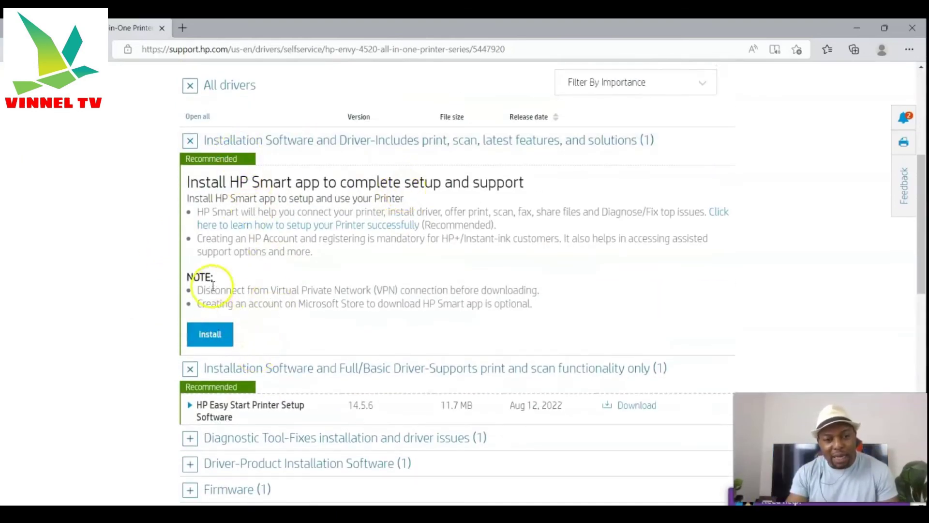
scroll(275, 171, up, 1)
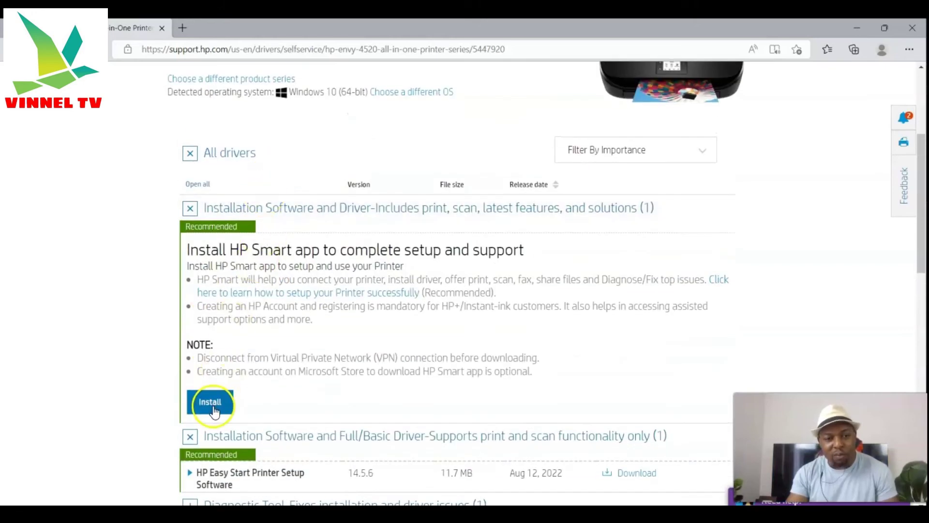
scroll(265, 308, down, 1)
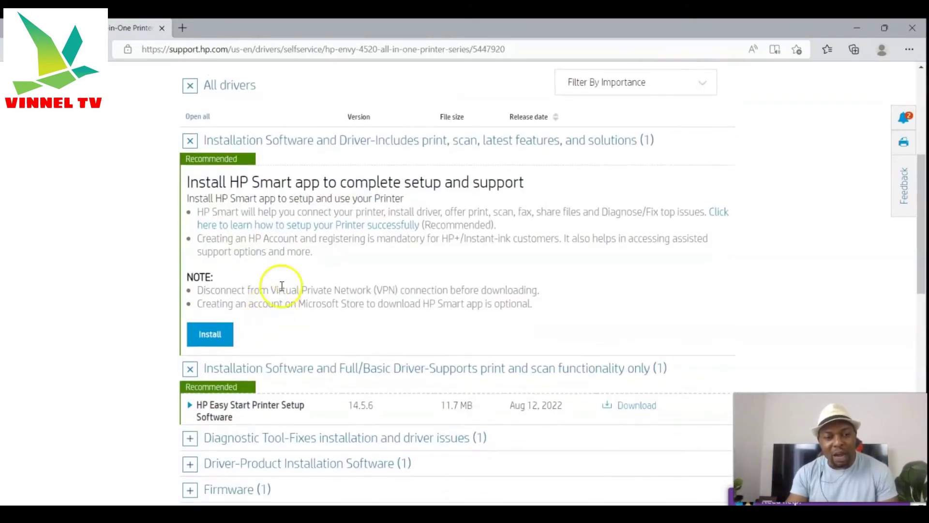
click(211, 335)
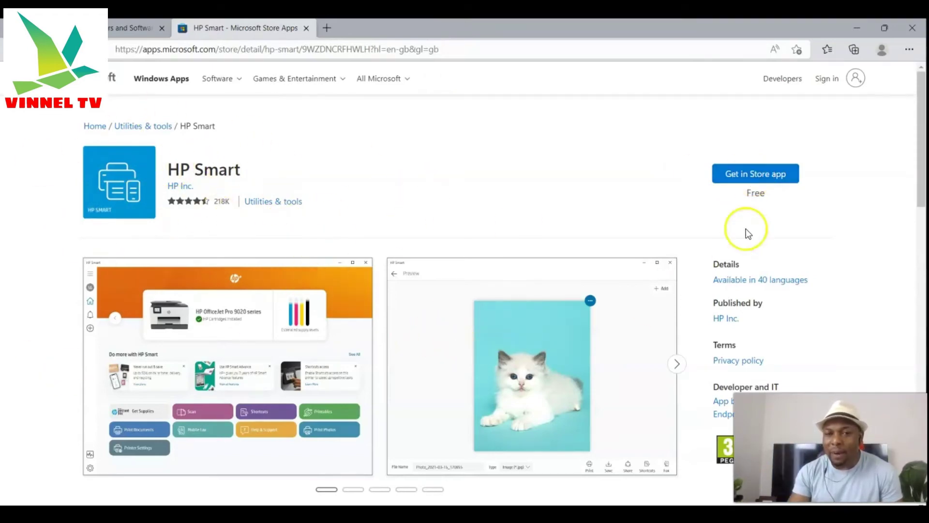
Install HP Smart through the Microsoft Store and launch the app.
click(759, 178)
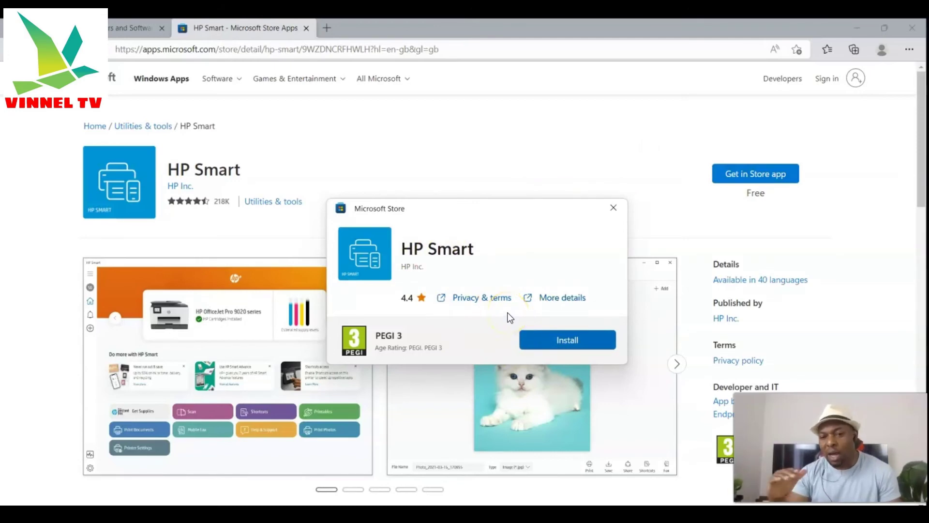
click(583, 342)
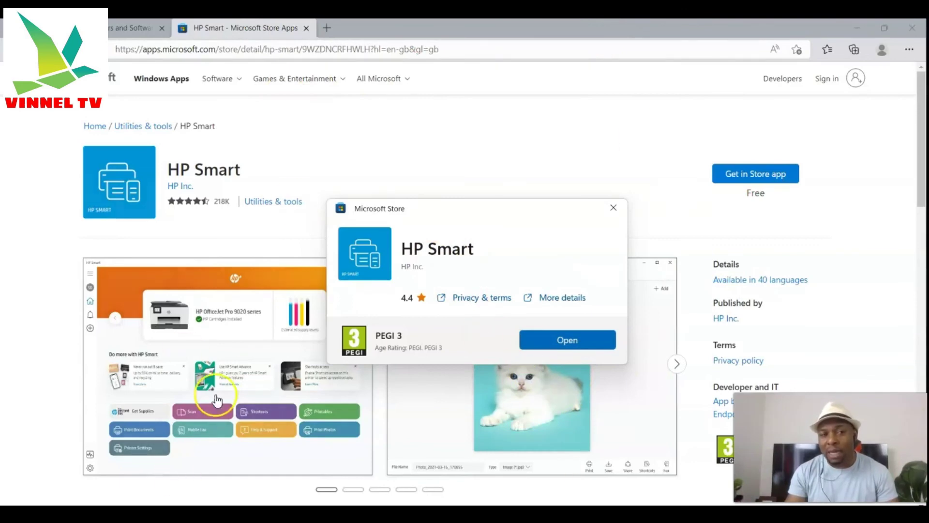
click(570, 339)
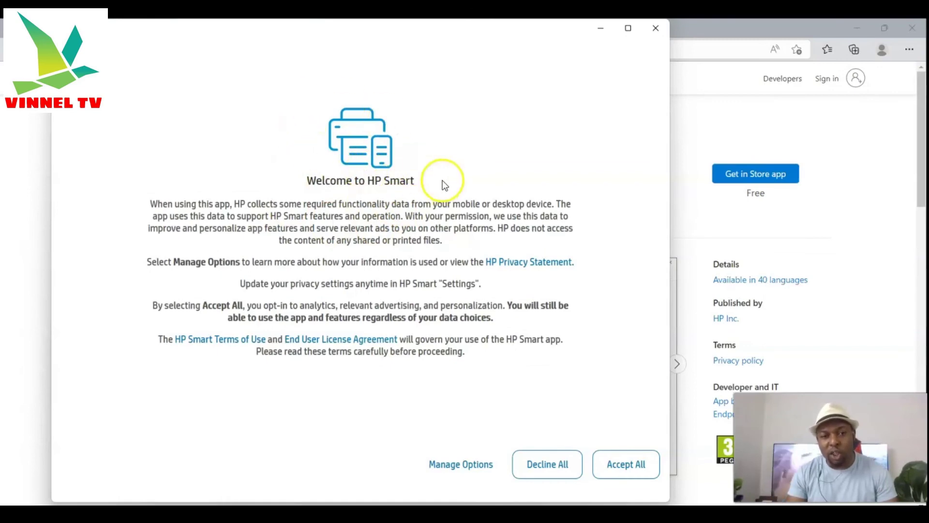
Accept all of HP Smart's privacy options and start setting up a new printer in the maximized app.
click(625, 466)
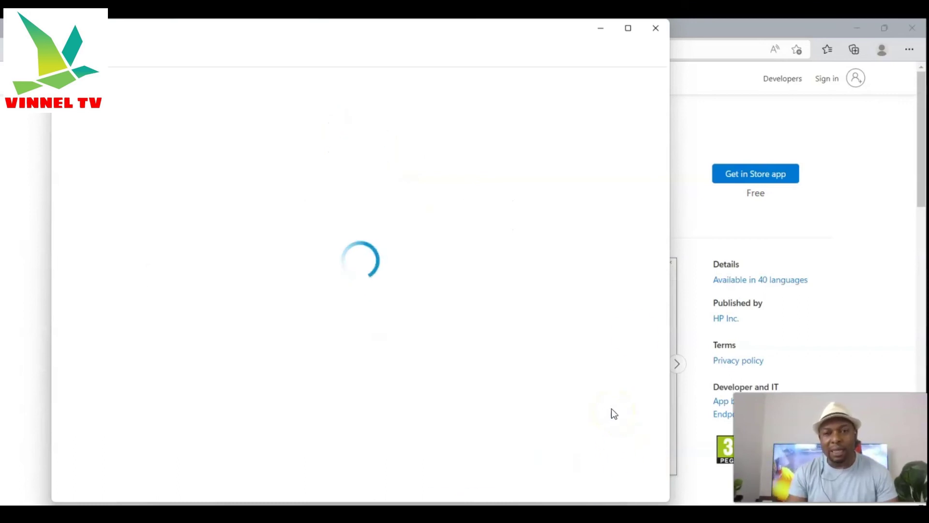
click(633, 30)
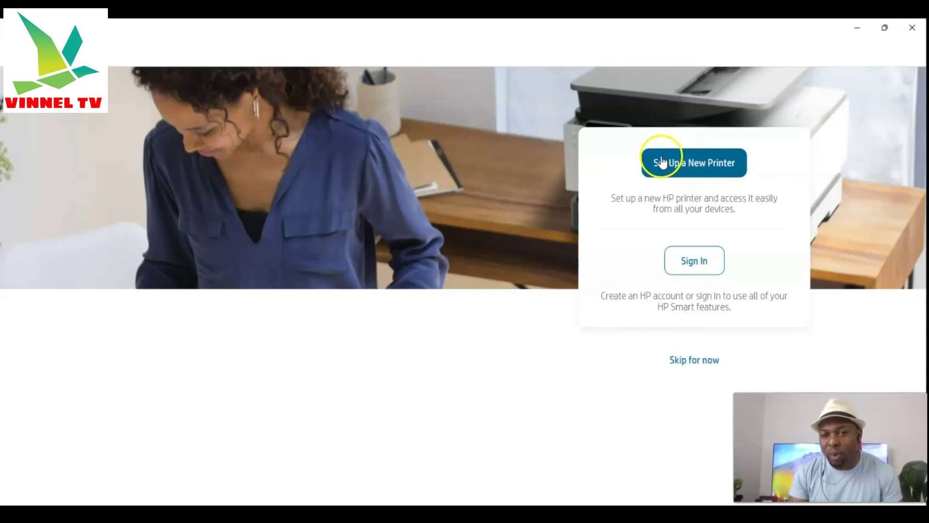
click(695, 263)
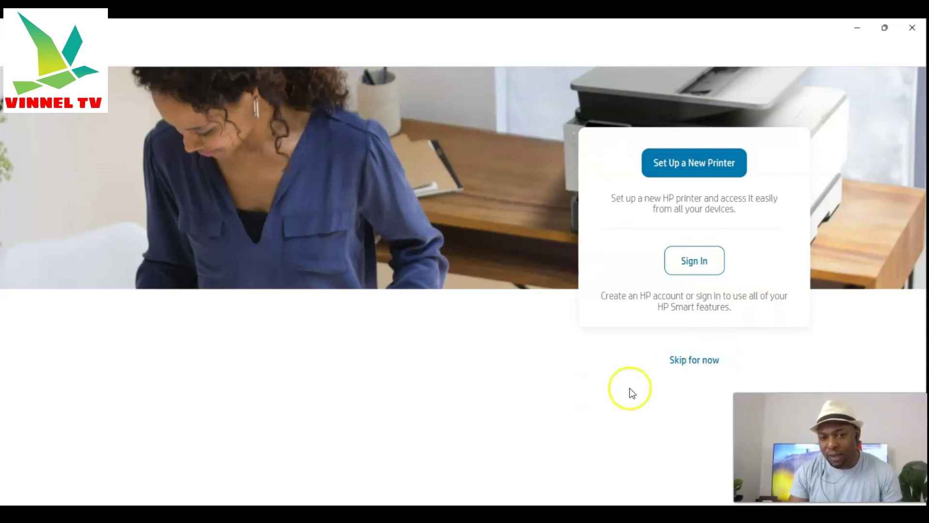
click(700, 162)
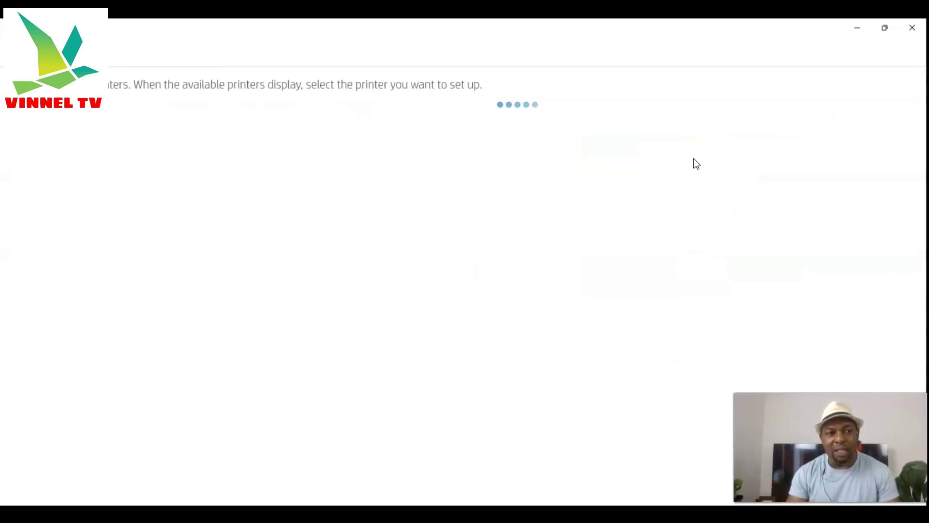
click(116, 103)
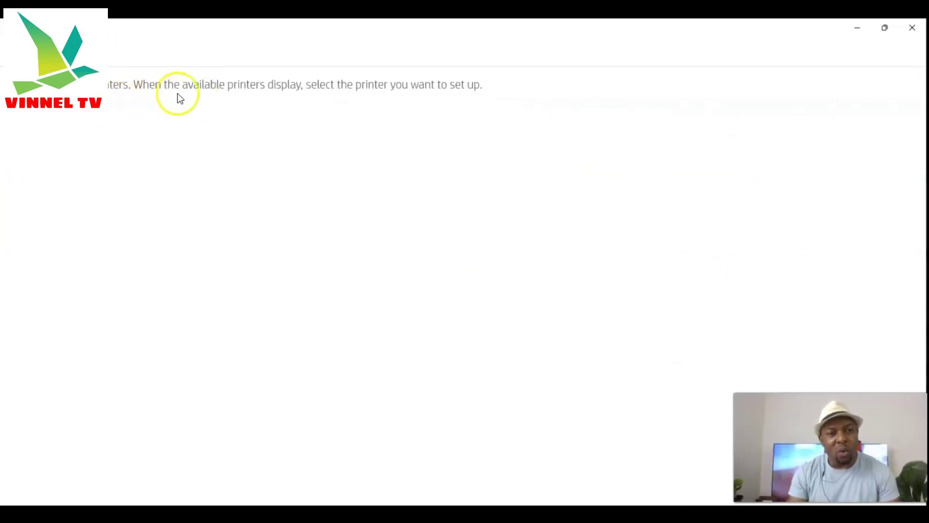